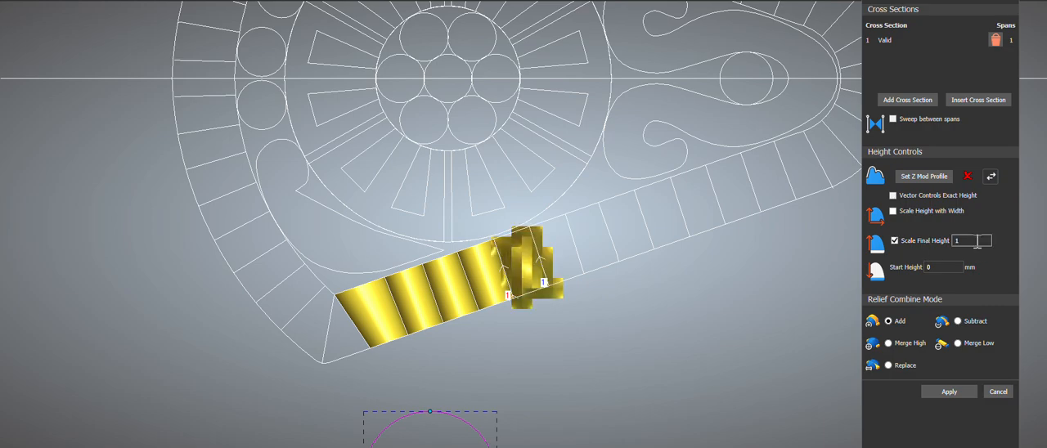
# Step: Set the sweep's final height scale to 0.35 with Merge High combining, and sweep the sixth segment of the lower straight border
pyautogui.write('0.35')
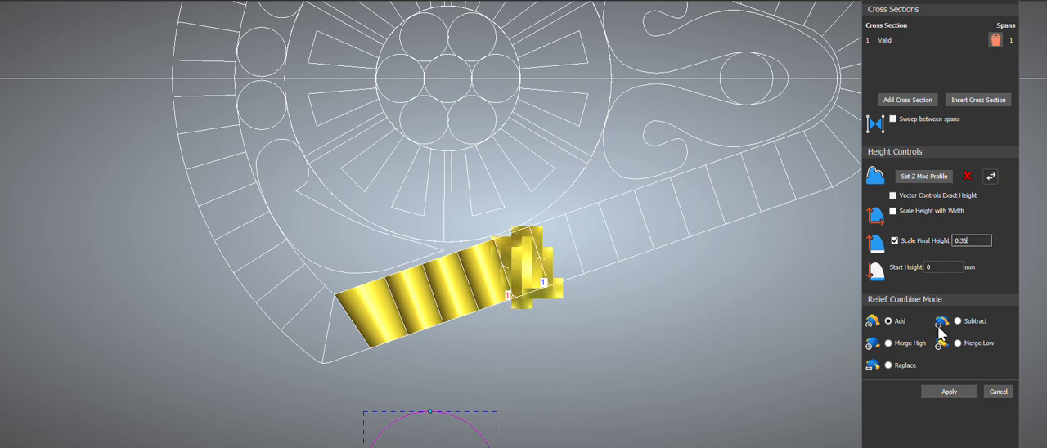
pyautogui.click(914, 344)
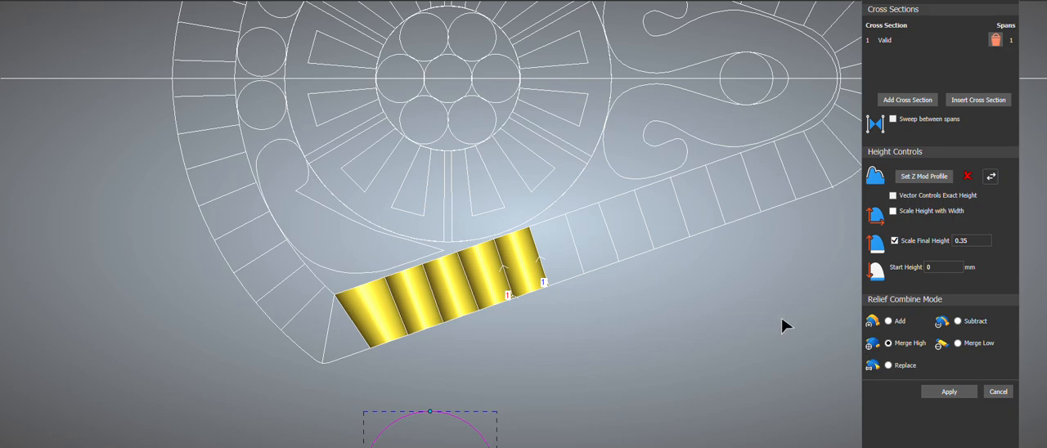
pyautogui.scroll(-1, 533, 227)
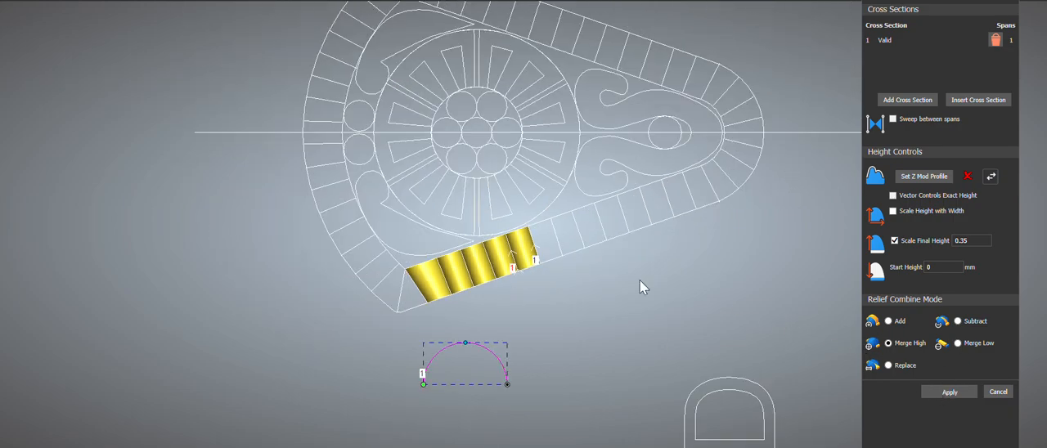
pyautogui.scroll(2, 500, 231)
pyautogui.click(605, 286)
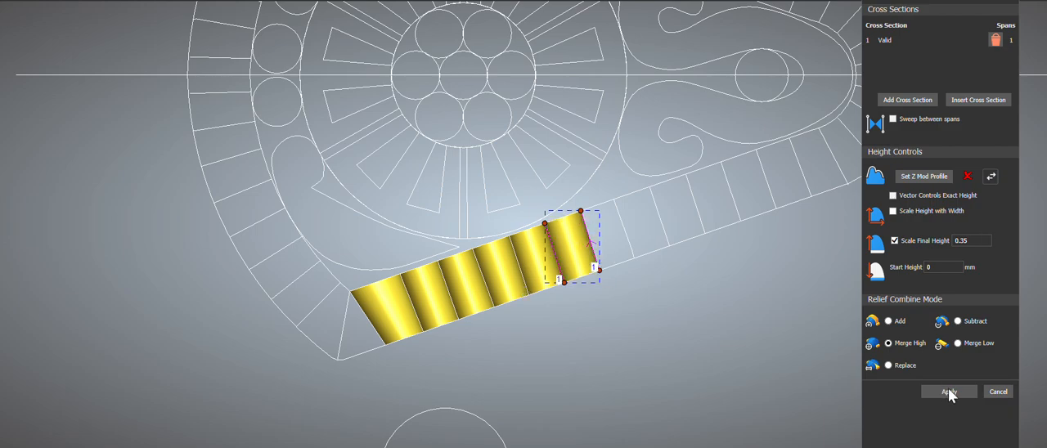
# Step: Create two-rail sweeps in the seventh, eighth and ninth segments along the lower straight border
pyautogui.moveTo(587, 172); pyautogui.dragTo(638, 285)
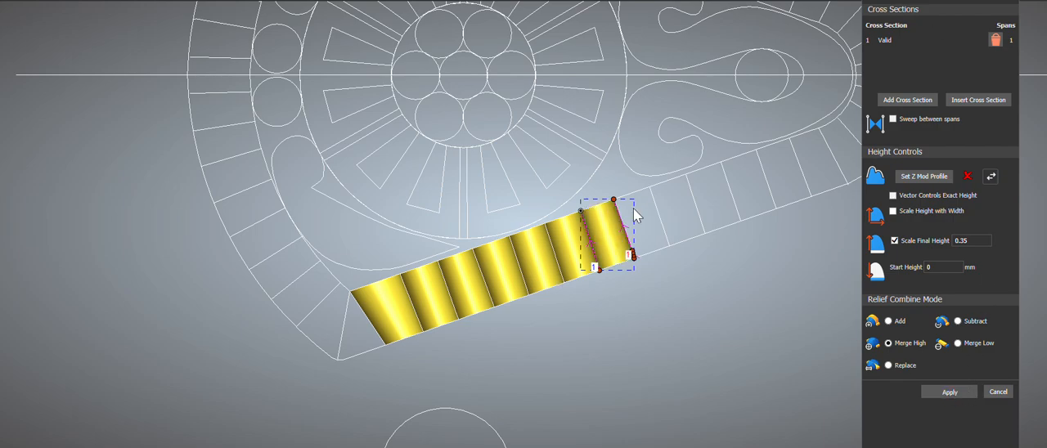
pyautogui.moveTo(612, 162); pyautogui.dragTo(680, 266)
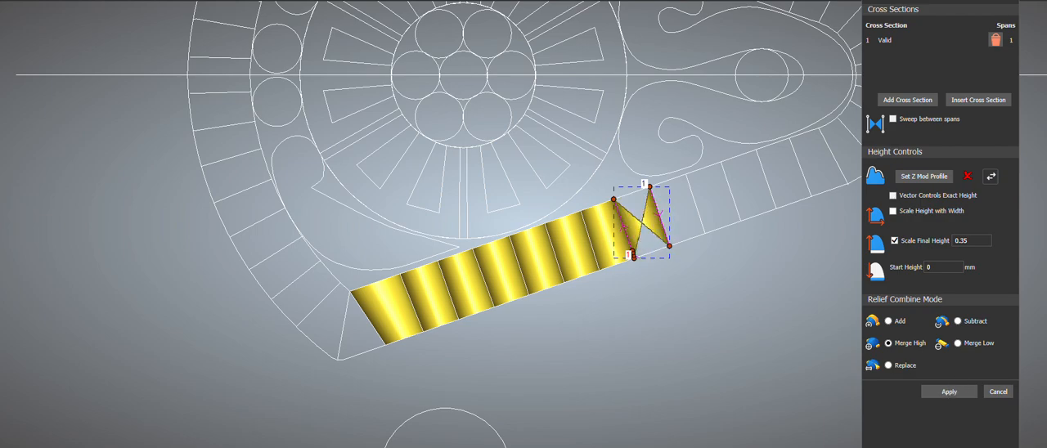
pyautogui.click(950, 393)
pyautogui.moveTo(673, 159); pyautogui.dragTo(708, 263)
pyautogui.click(941, 396)
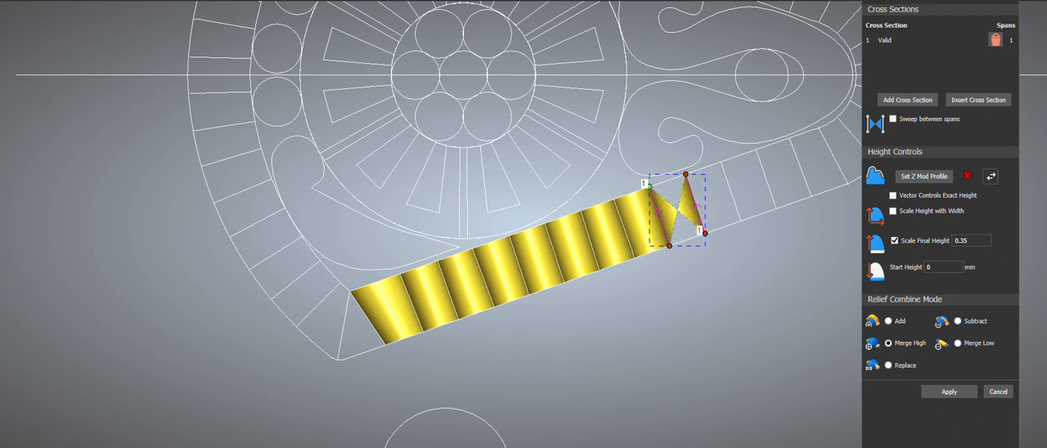
pyautogui.click(959, 395)
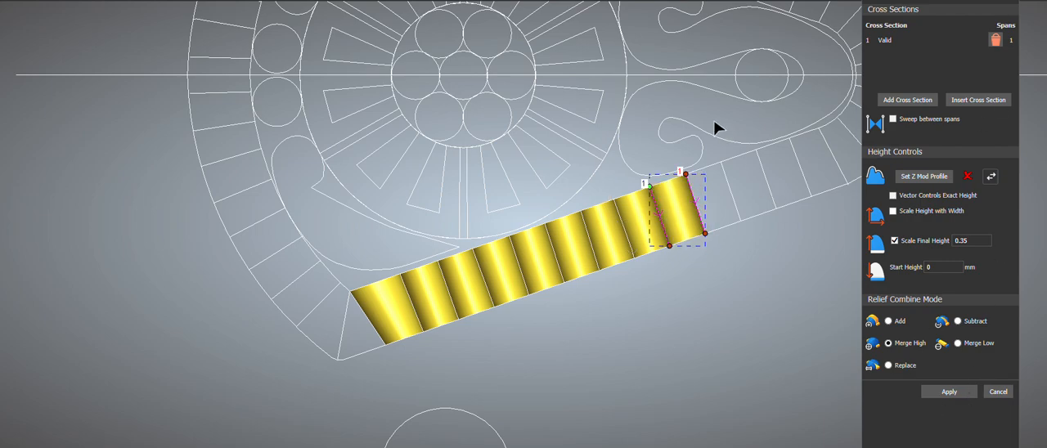
# Step: Sweep the eleventh segment of the lower straight border and fill the two-segment gap before it with the same profile
pyautogui.moveTo(715, 131); pyautogui.dragTo(777, 259)
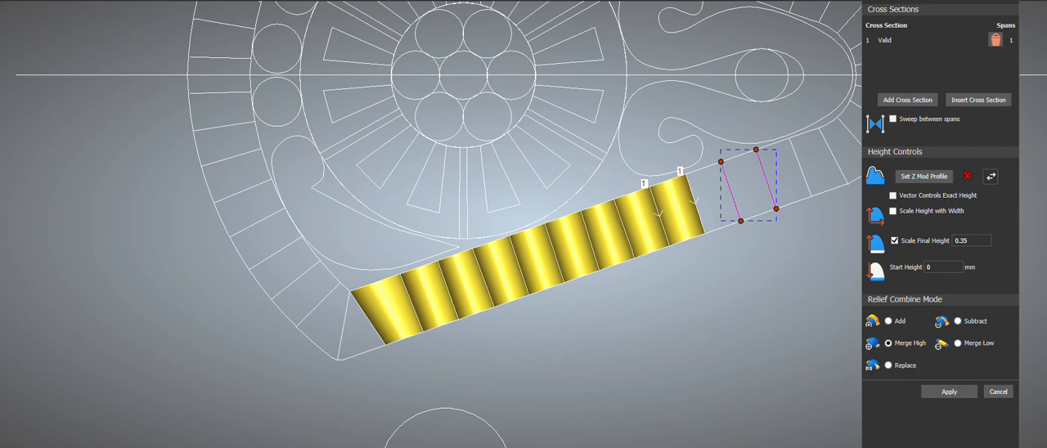
pyautogui.click(949, 392)
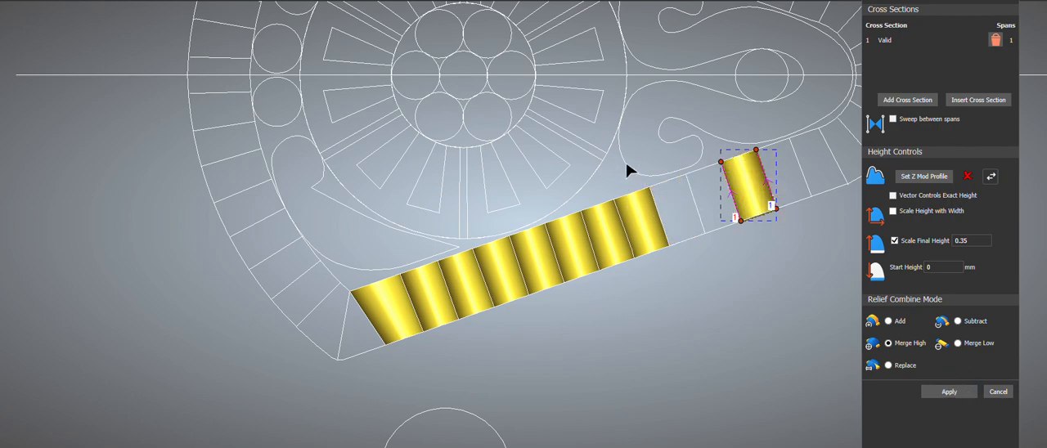
pyautogui.moveTo(626, 162); pyautogui.dragTo(722, 271)
pyautogui.click(945, 393)
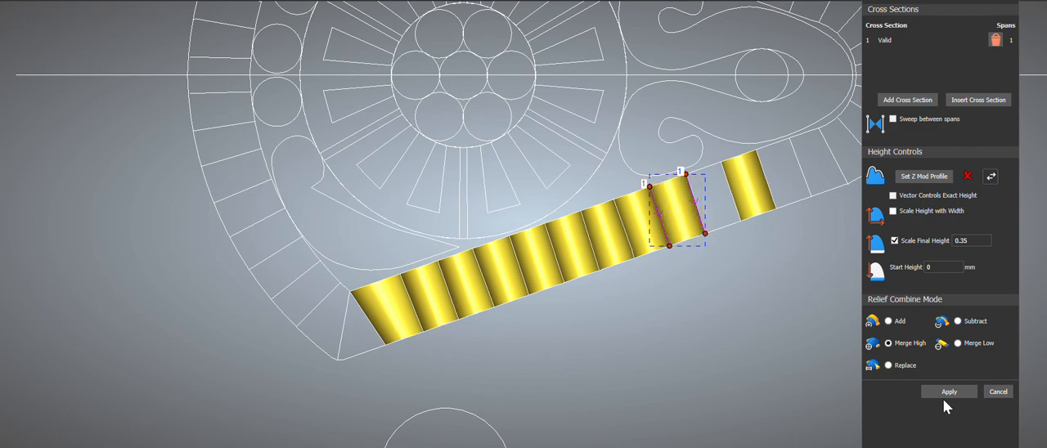
pyautogui.moveTo(708, 148); pyautogui.dragTo(754, 254)
pyautogui.click(968, 392)
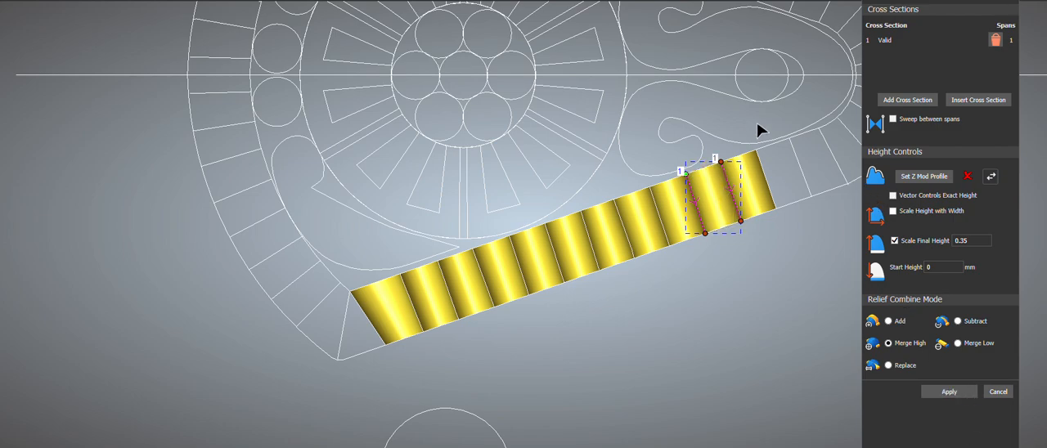
# Step: Sweep the last two segments of the lower straight border, up to the start of the rounded end
pyautogui.moveTo(749, 117); pyautogui.dragTo(815, 222)
pyautogui.click(952, 394)
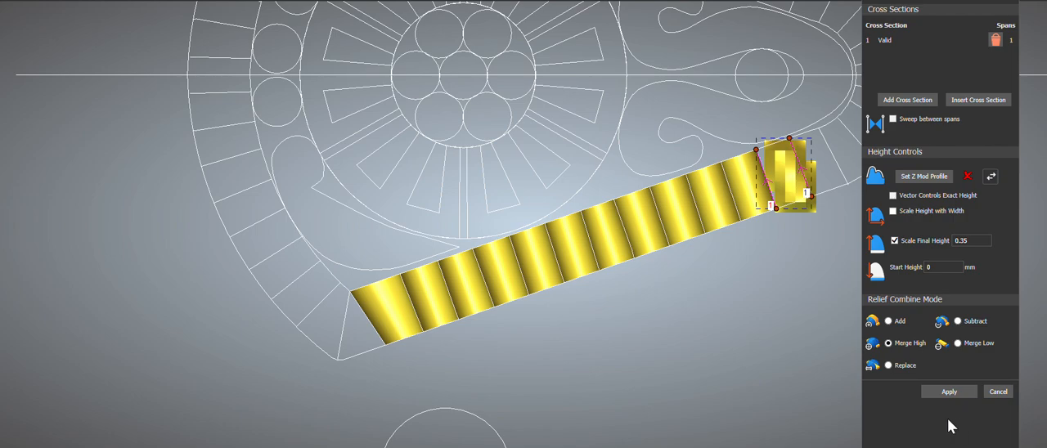
pyautogui.scroll(-3, 526, 237)
pyautogui.scroll(1, 673, 167)
pyautogui.scroll(2, 675, 213)
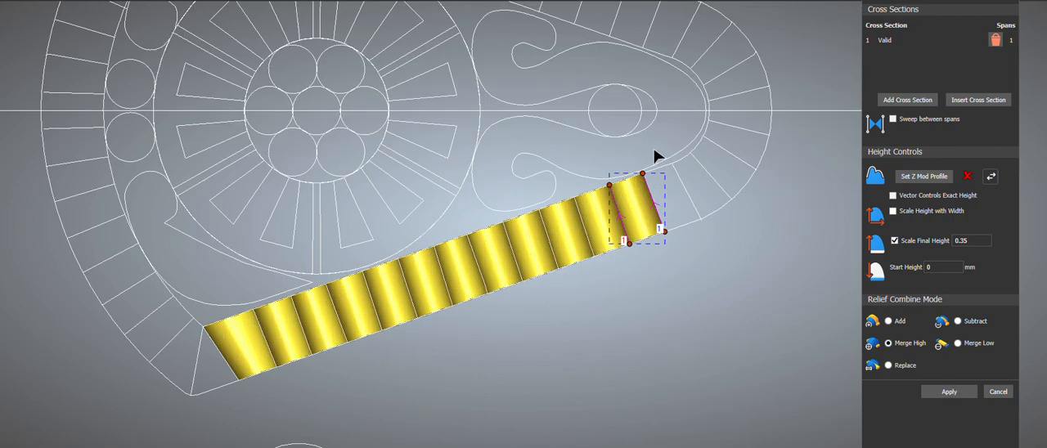
pyautogui.click(948, 392)
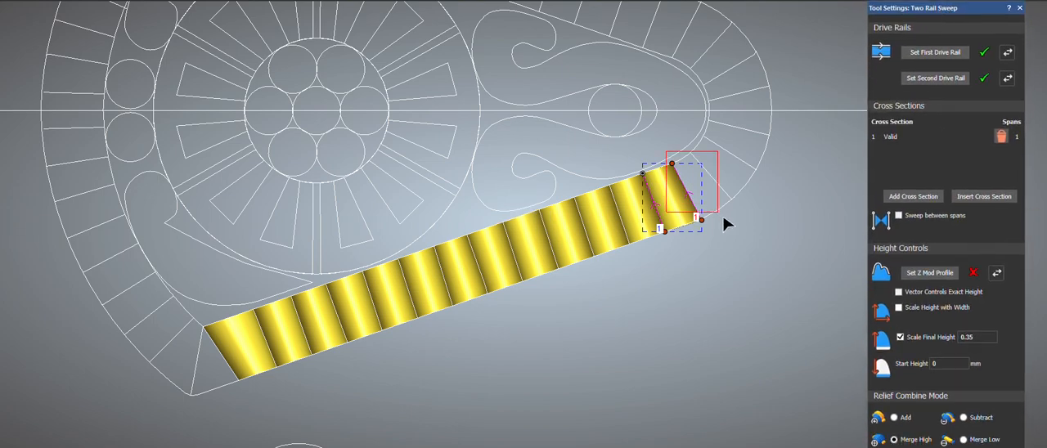
# Step: Sweep the first wedge-shaped segment where the lower border turns into the rounded end
pyautogui.moveTo(724, 216); pyautogui.dragTo(743, 225)
pyautogui.click(936, 54)
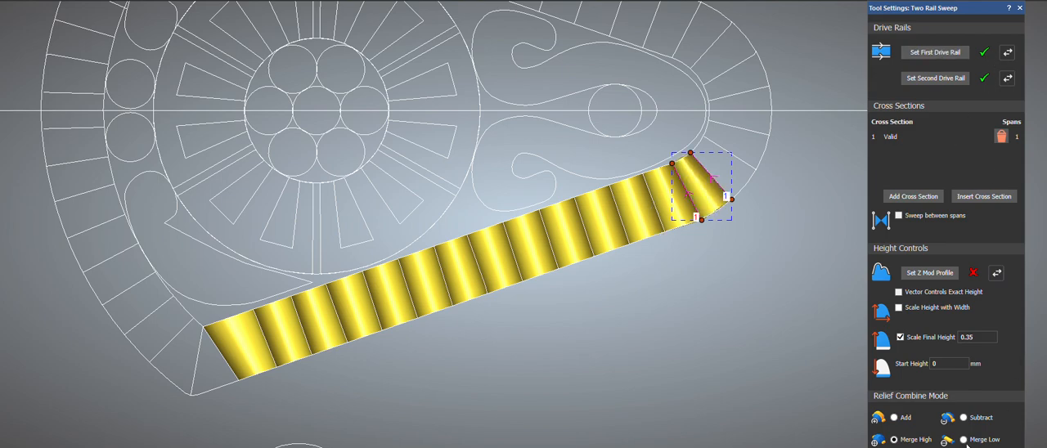
pyautogui.moveTo(966, 9); pyautogui.dragTo(964, 0)
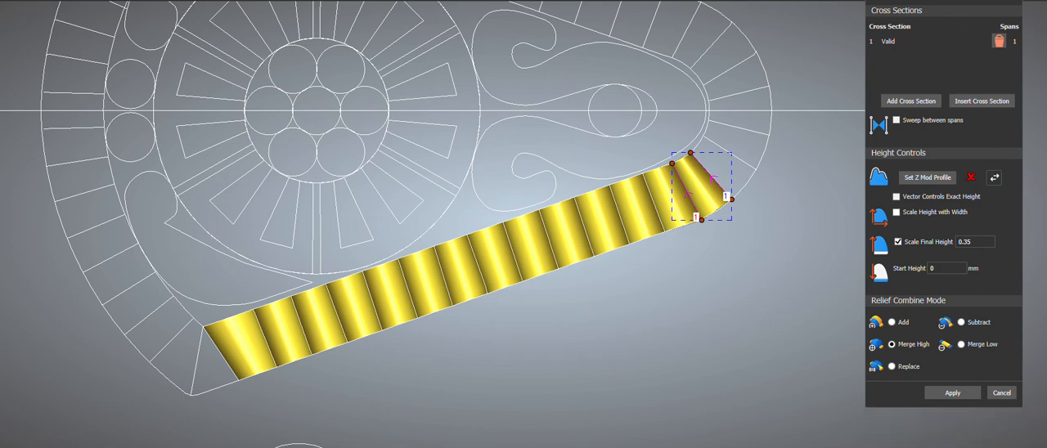
pyautogui.moveTo(963, 0); pyautogui.dragTo(958, 0)
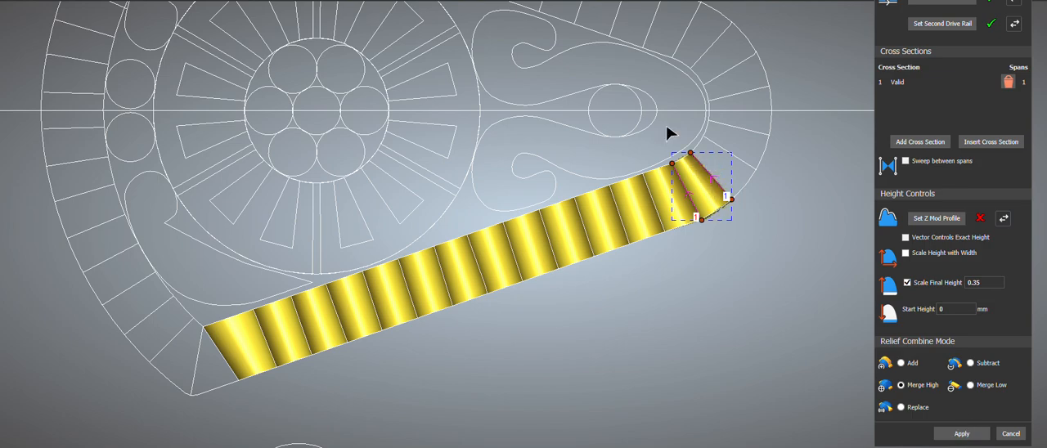
# Step: Sweep the next two wedge segments around the rounded end, using their dividing lines as drive rails
pyautogui.moveTo(687, 124); pyautogui.dragTo(764, 210)
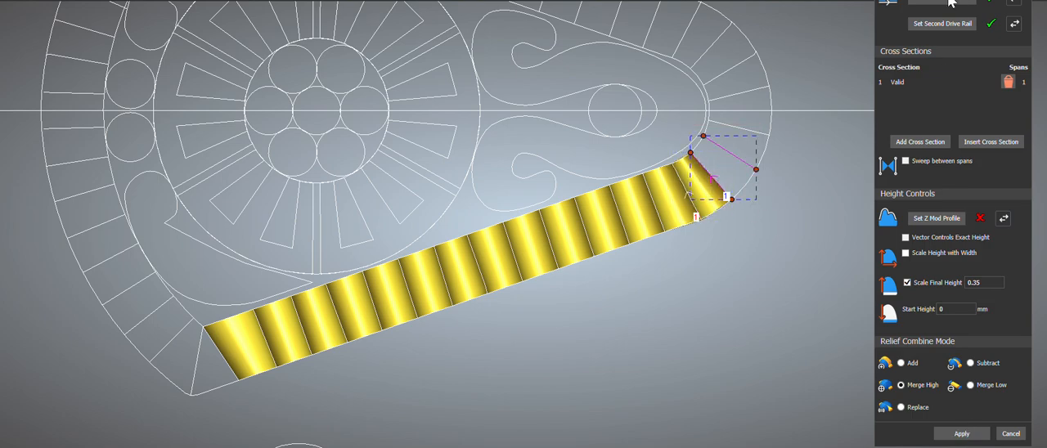
pyautogui.click(949, 2)
pyautogui.click(968, 436)
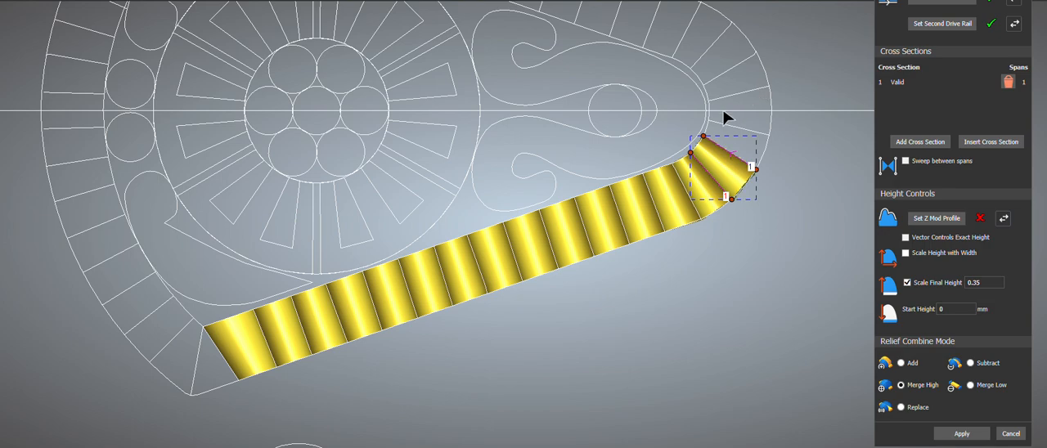
pyautogui.moveTo(706, 117); pyautogui.dragTo(806, 200)
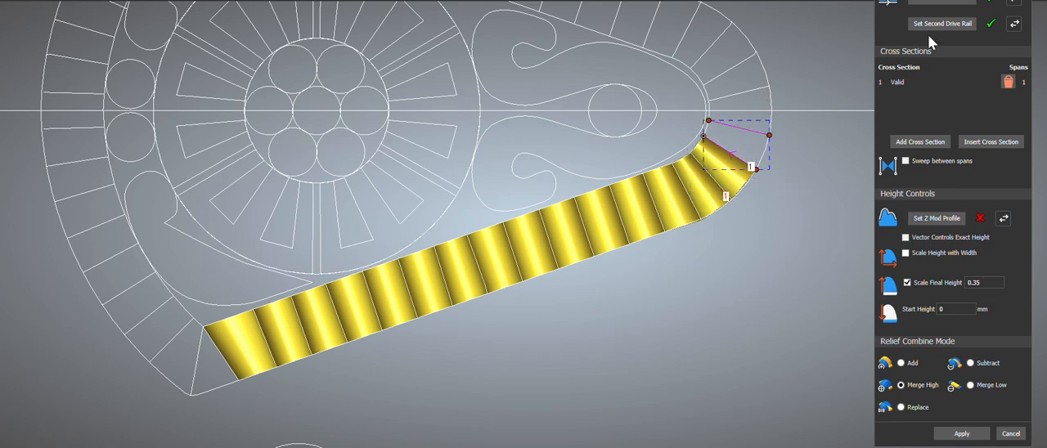
pyautogui.click(938, 3)
pyautogui.click(957, 434)
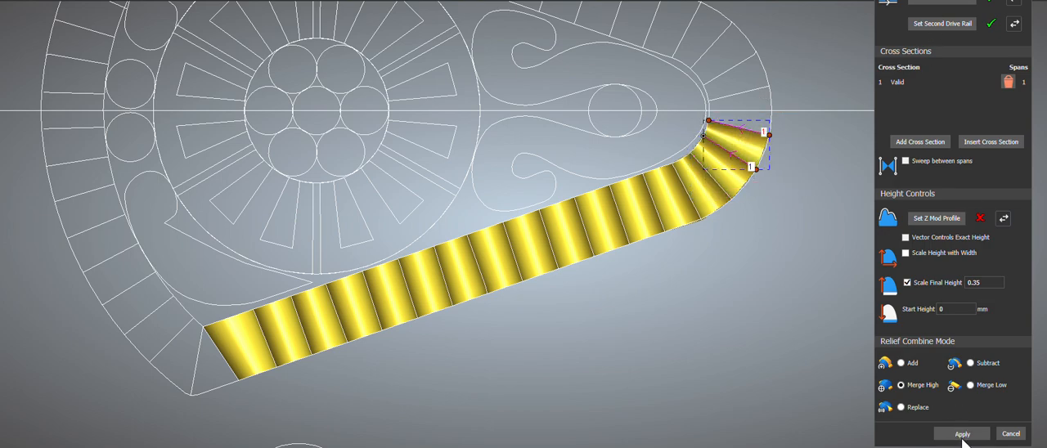
# Step: Sweep the wedge segment that straddles the horizontal centreline at the tip of the rounded end
pyautogui.click(748, 130)
pyautogui.keyDown('shift'); pyautogui.click(743, 91); pyautogui.keyUp('shift')
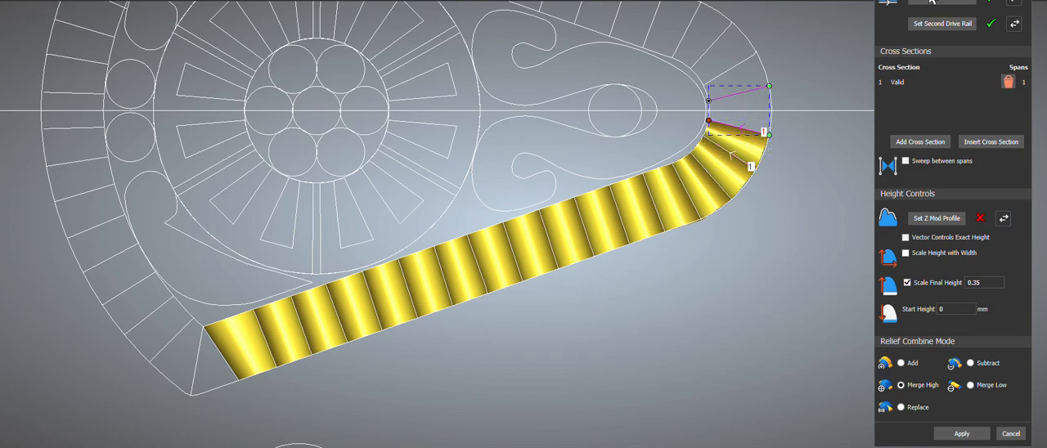
pyautogui.click(949, 4)
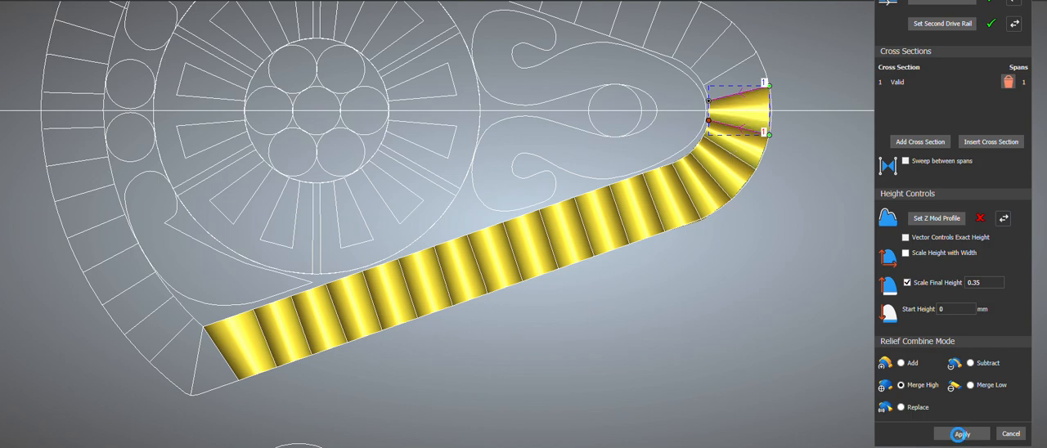
# Step: Sweep the border segment crossing the horizontal centreline on the wide curved end, with its two dividing lines as rails
pyautogui.scroll(-2, 507, 274)
pyautogui.scroll(3, 99, 163)
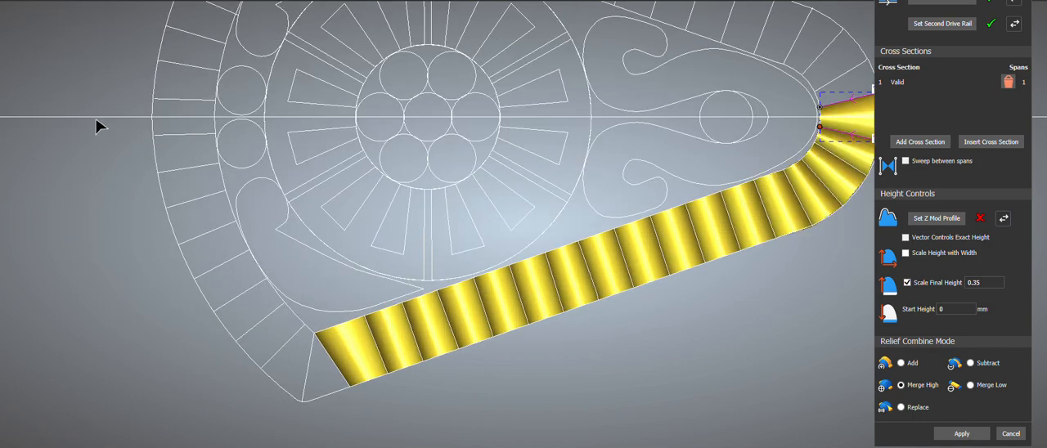
pyautogui.click(185, 133)
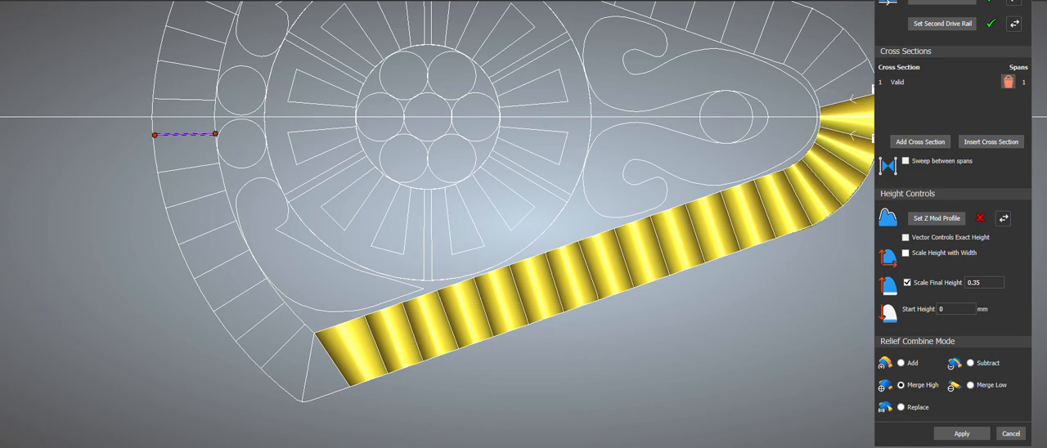
pyautogui.keyDown('shift'); pyautogui.click(190, 100); pyautogui.keyUp('shift')
pyautogui.click(937, 4)
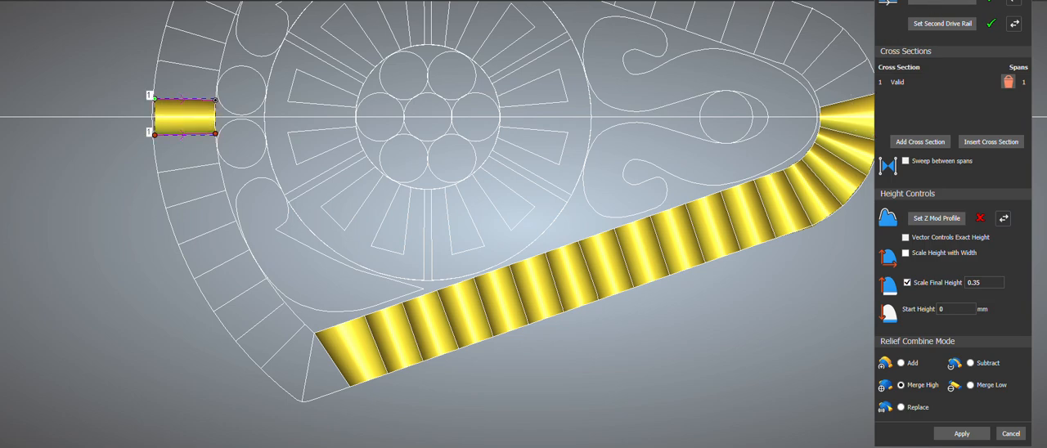
pyautogui.click(964, 435)
# Step: Sweep the two segments directly below the centreline segment on the wide curved border
pyautogui.click(174, 134)
pyautogui.keyDown('shift'); pyautogui.click(182, 169); pyautogui.keyUp('shift')
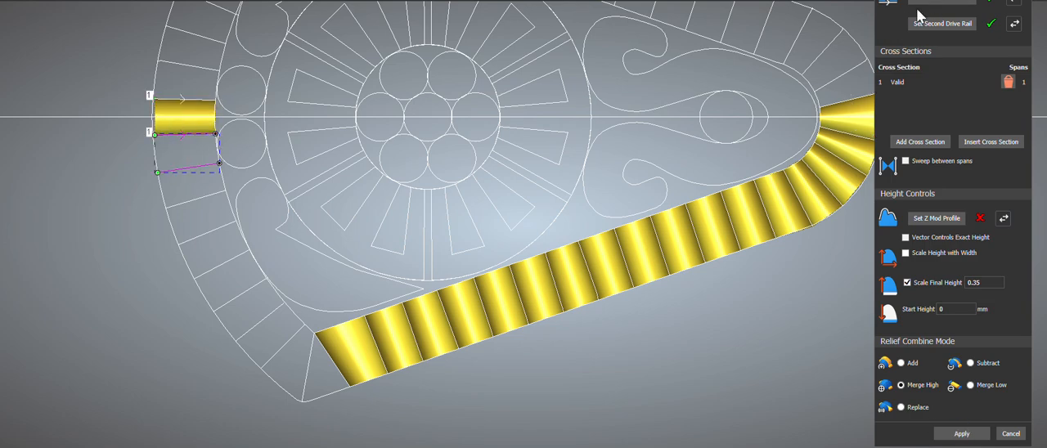
pyautogui.click(941, 4)
pyautogui.click(962, 433)
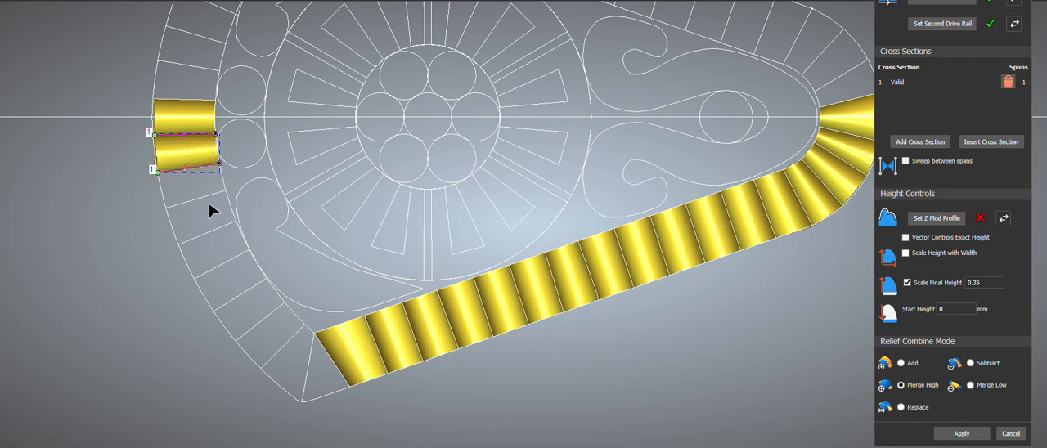
pyautogui.click(179, 168)
pyautogui.keyDown('shift'); pyautogui.click(188, 202); pyautogui.keyUp('shift')
pyautogui.click(925, 5)
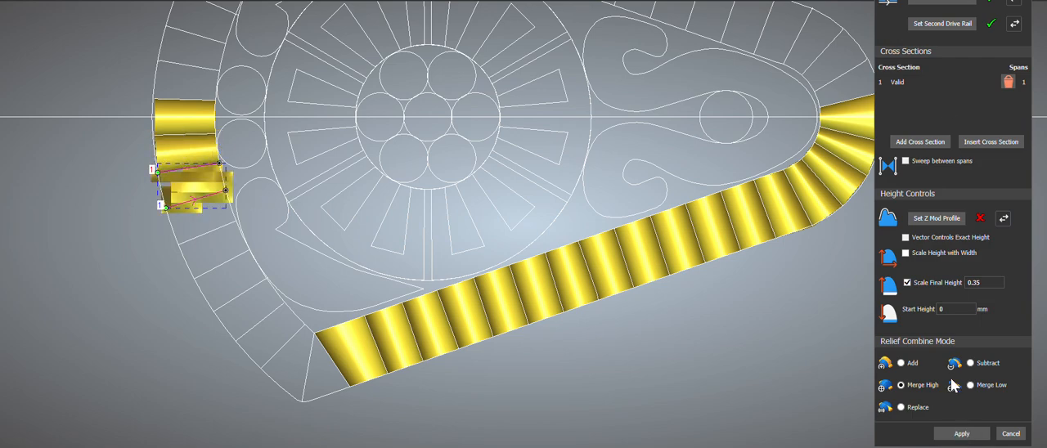
pyautogui.click(961, 434)
# Step: Sweep the fourth and fifth segments of the wide curved border, counting downward from the centreline segment
pyautogui.click(191, 201)
pyautogui.keyDown('shift'); pyautogui.click(203, 234); pyautogui.keyUp('shift')
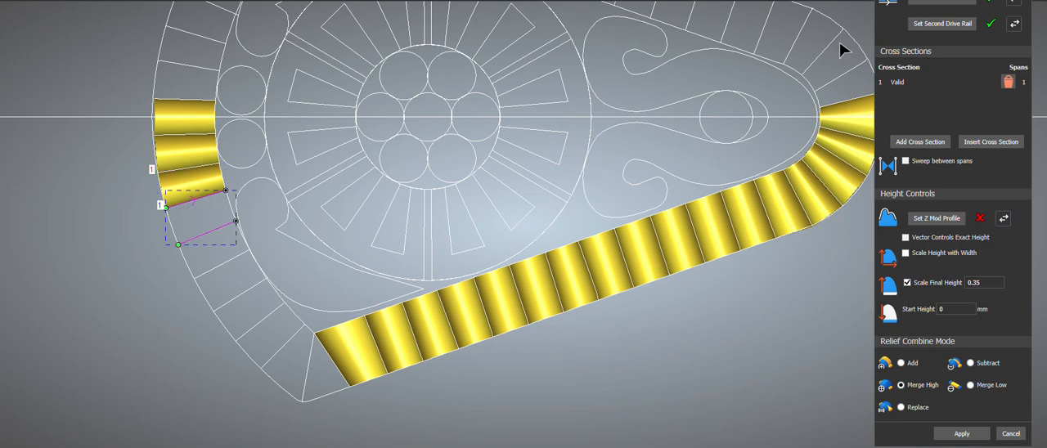
pyautogui.click(934, 3)
pyautogui.click(961, 435)
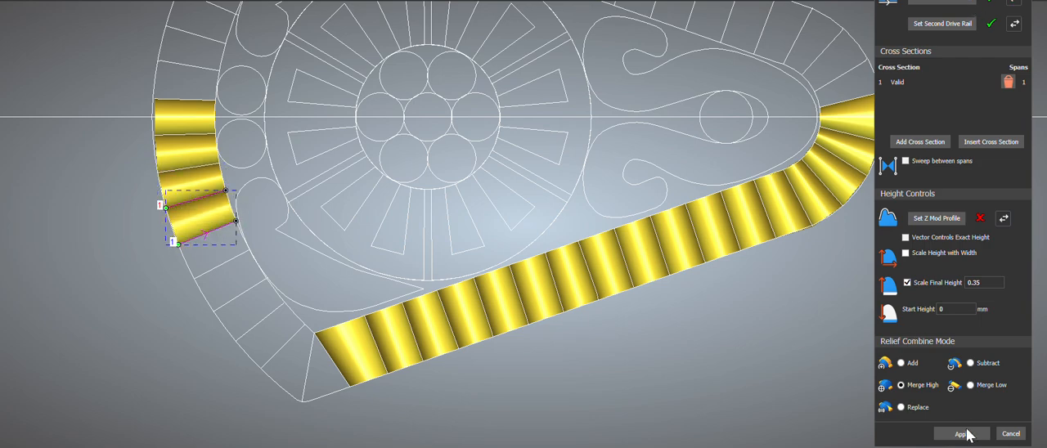
pyautogui.click(215, 271)
pyautogui.keyDown('shift'); pyautogui.click(205, 232); pyautogui.keyUp('shift')
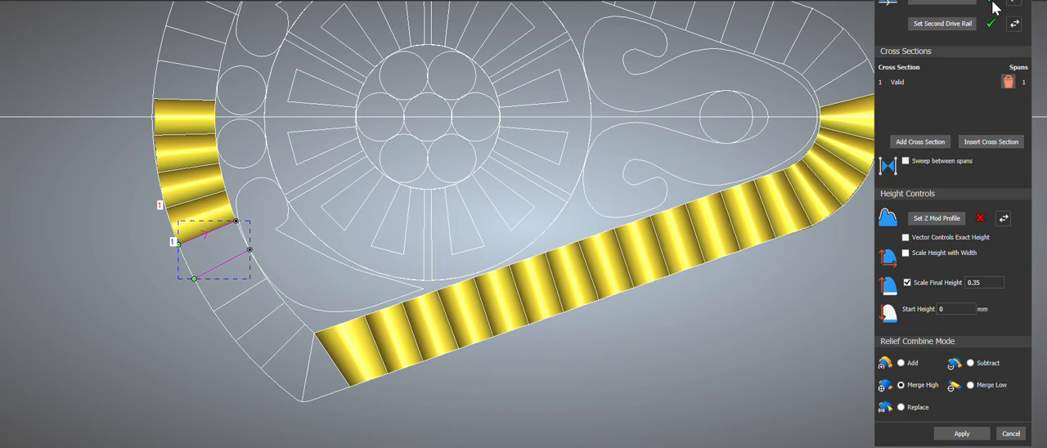
pyautogui.click(970, 3)
pyautogui.click(962, 434)
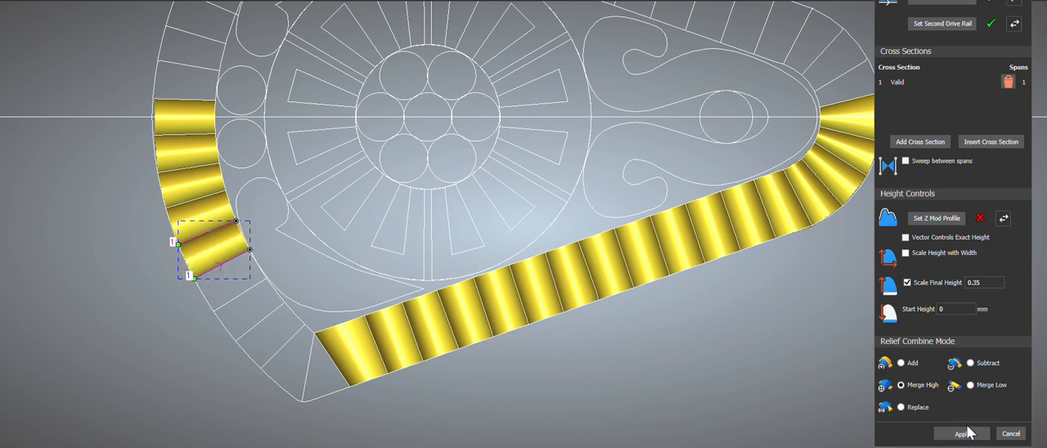
# Step: Sweep the sixth segment of the wide curved border, continuing toward the lower corner
pyautogui.click(260, 284)
pyautogui.keyDown('shift'); pyautogui.click(222, 265); pyautogui.keyUp('shift')
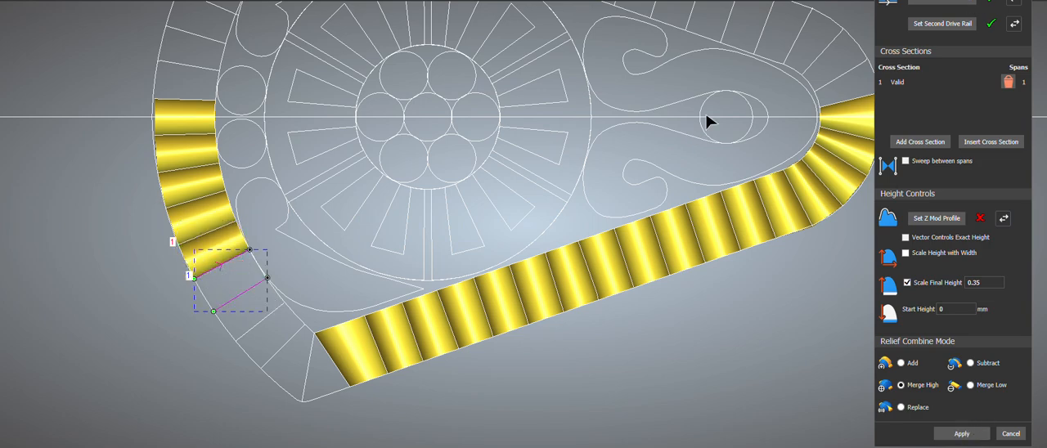
pyautogui.click(941, 4)
pyautogui.click(962, 434)
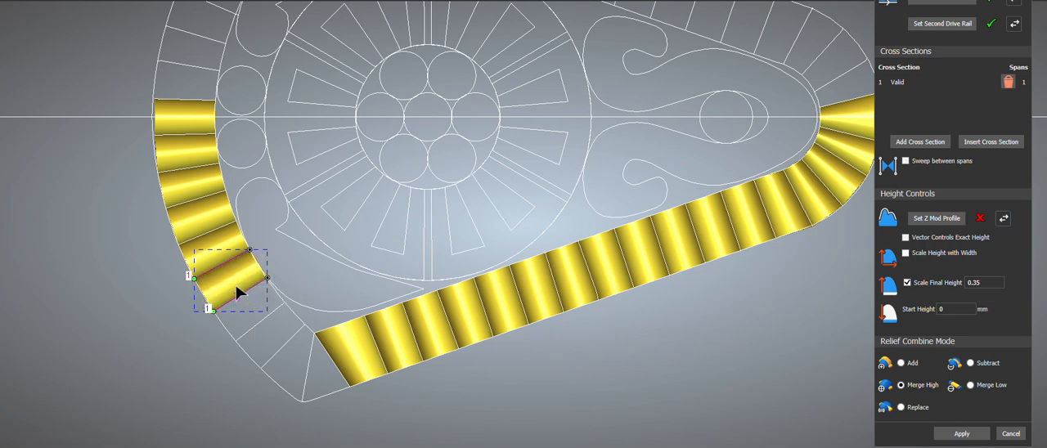
# Step: Sweep the seventh and eighth segments of the wide curved border, continuing toward the lower corner
pyautogui.click(237, 297)
pyautogui.keyDown('shift'); pyautogui.click(259, 322); pyautogui.keyUp('shift')
pyautogui.click(962, 434)
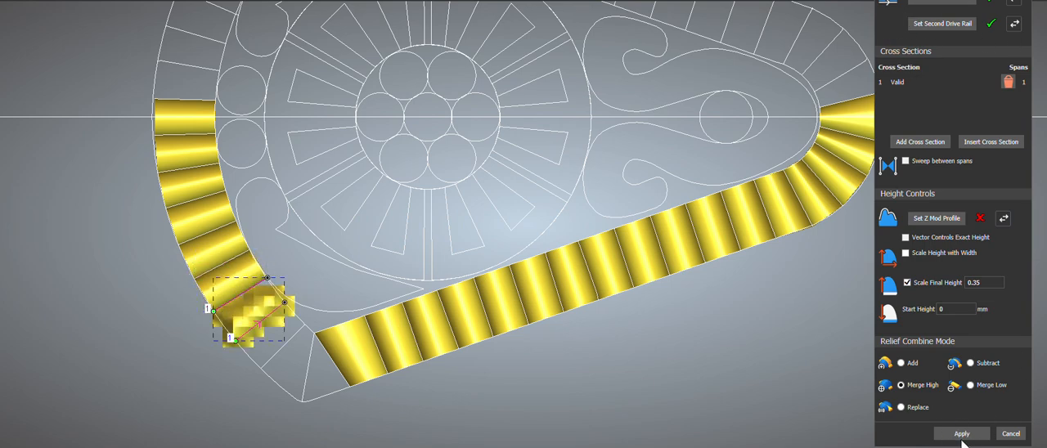
pyautogui.click(263, 319)
pyautogui.keyDown('shift'); pyautogui.click(279, 349); pyautogui.keyUp('shift')
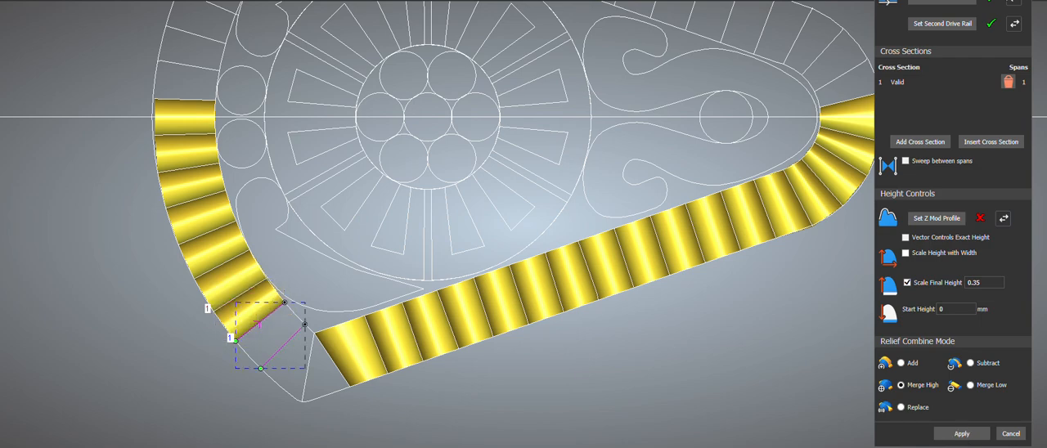
pyautogui.click(961, 433)
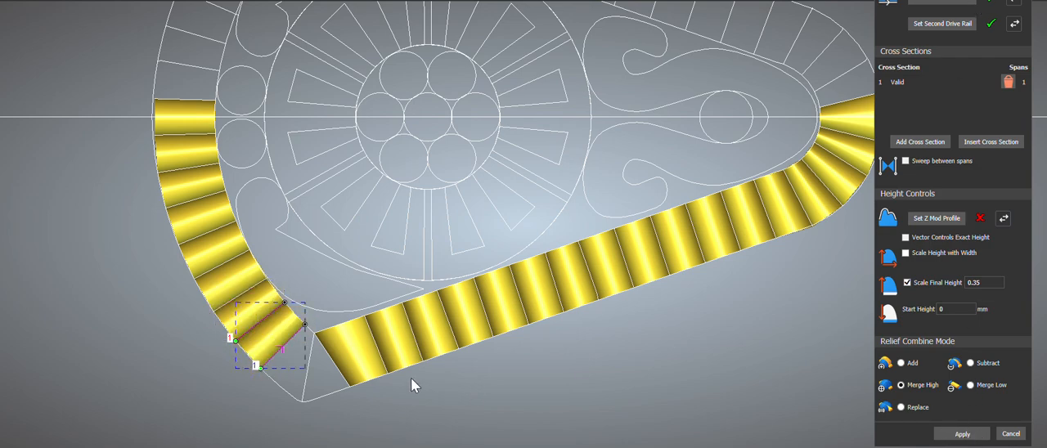
# Step: Sweep the two wedge segments meeting at the lower corner of the border, using their dividing lines as rails, and close the sweep tool
pyautogui.click(309, 357)
pyautogui.keyDown('shift'); pyautogui.click(325, 350); pyautogui.keyUp('shift')
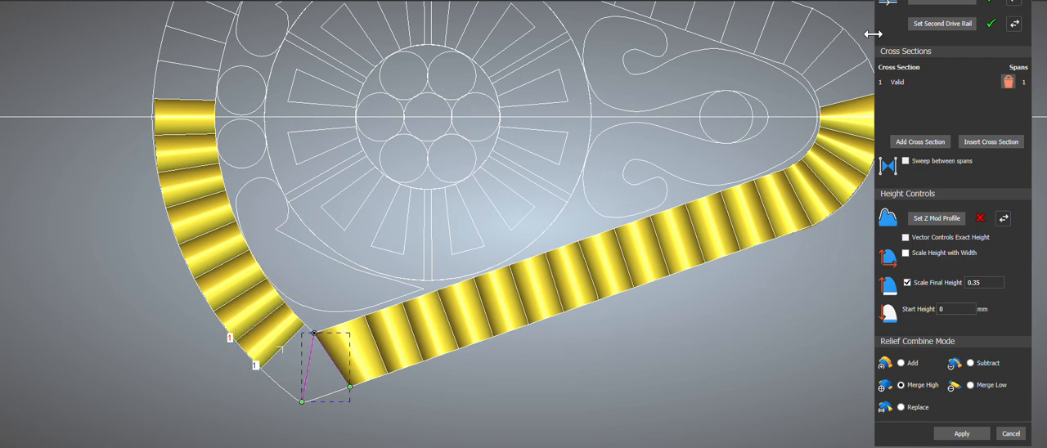
pyautogui.click(920, 4)
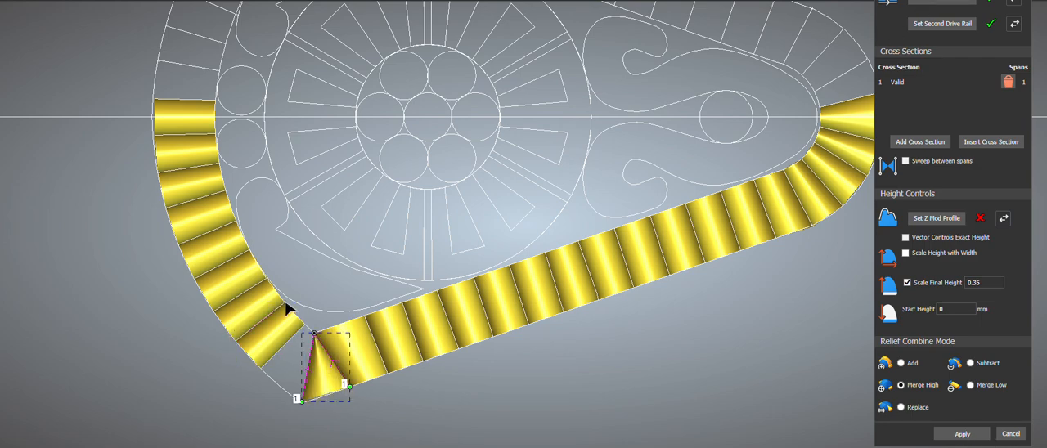
pyautogui.moveTo(311, 381); pyautogui.dragTo(274, 335)
pyautogui.keyDown('shift'); pyautogui.click(274, 378); pyautogui.keyUp('shift')
pyautogui.click(966, 6)
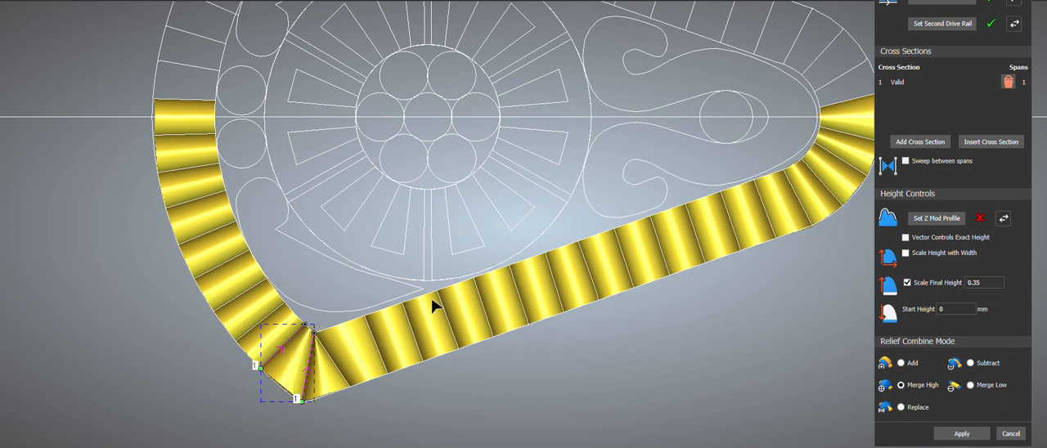
pyautogui.scroll(-3, 434, 306)
pyautogui.scroll(-1, 519, 222)
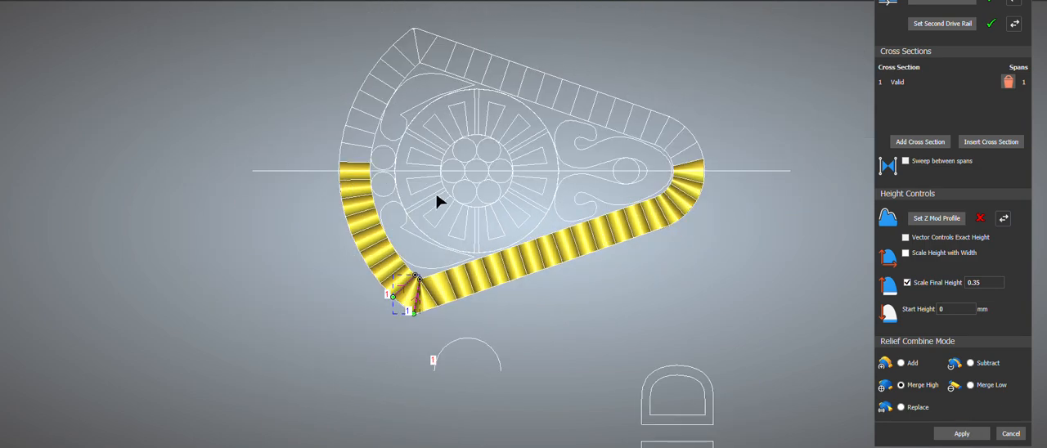
pyautogui.click(1010, 434)
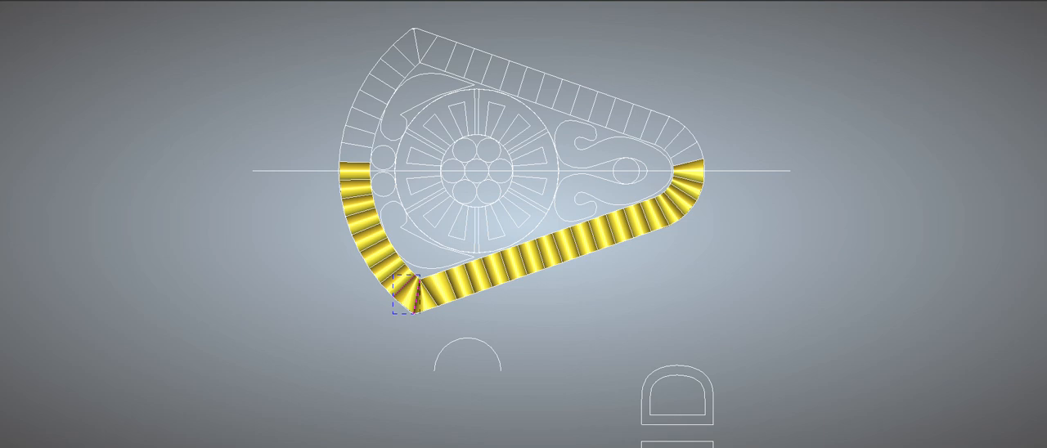
# Step: Try to mirror the upper half of the relief over the lower half
pyautogui.moveTo(64, 18); pyautogui.dragTo(191, 2)
pyautogui.click(53, 0)
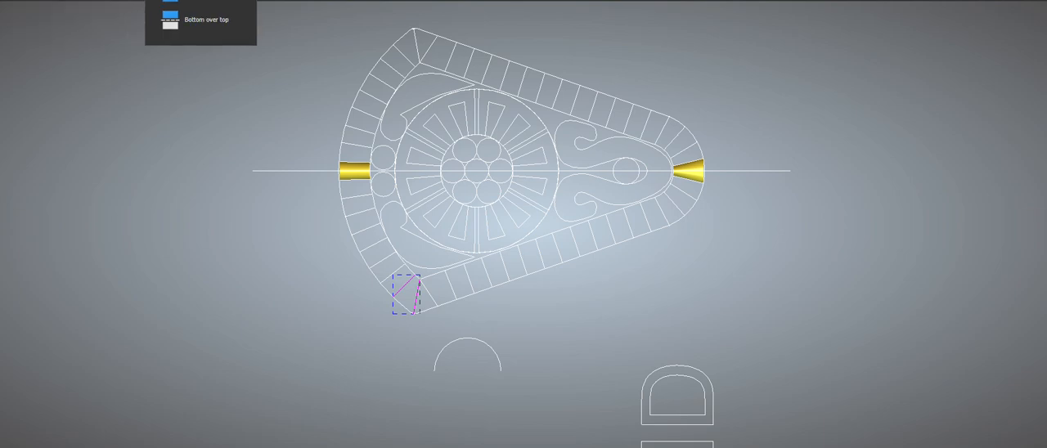
pyautogui.hotkey('ctrl', 'z')
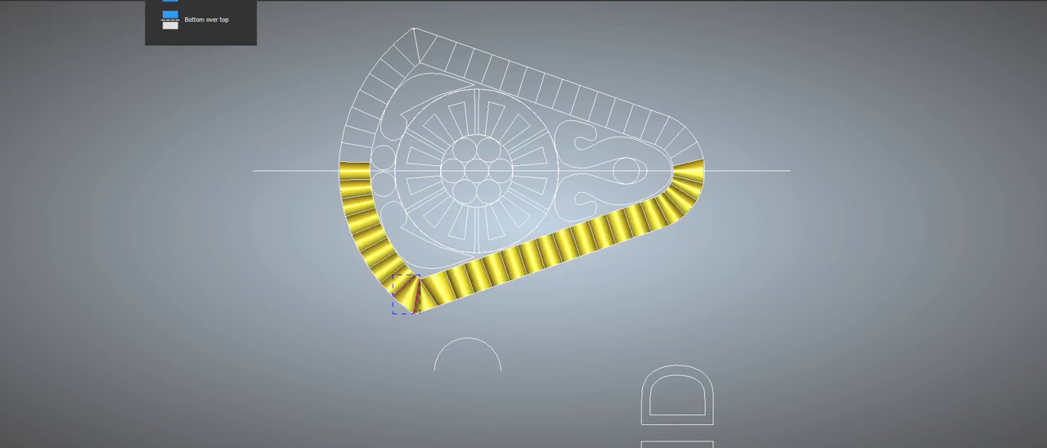
pyautogui.click(193, 2)
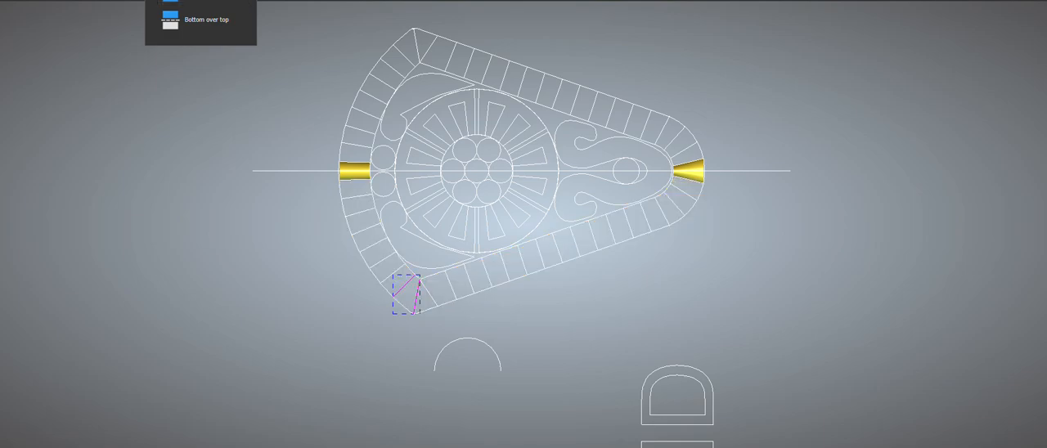
# Step: Mirror the relief with Bottom over top to complete the ribbed border, and save the model
pyautogui.click(187, 18)
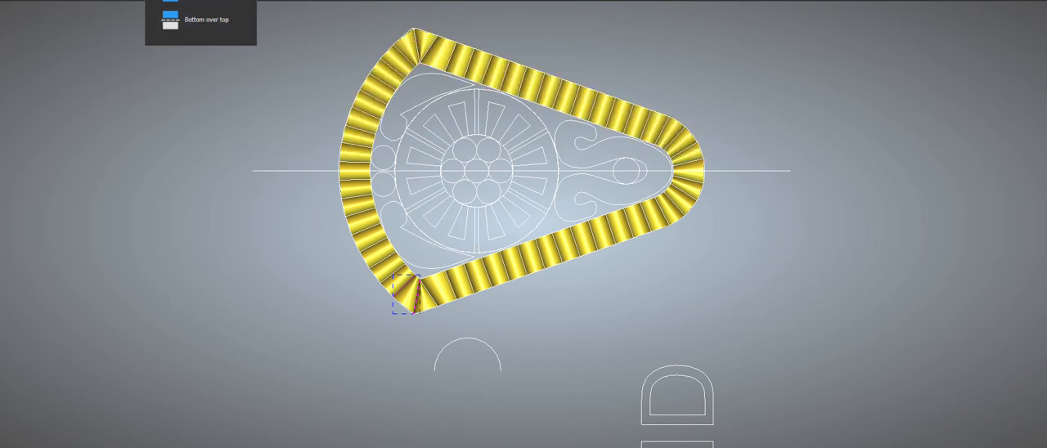
pyautogui.hotkey('ctrl', 's')
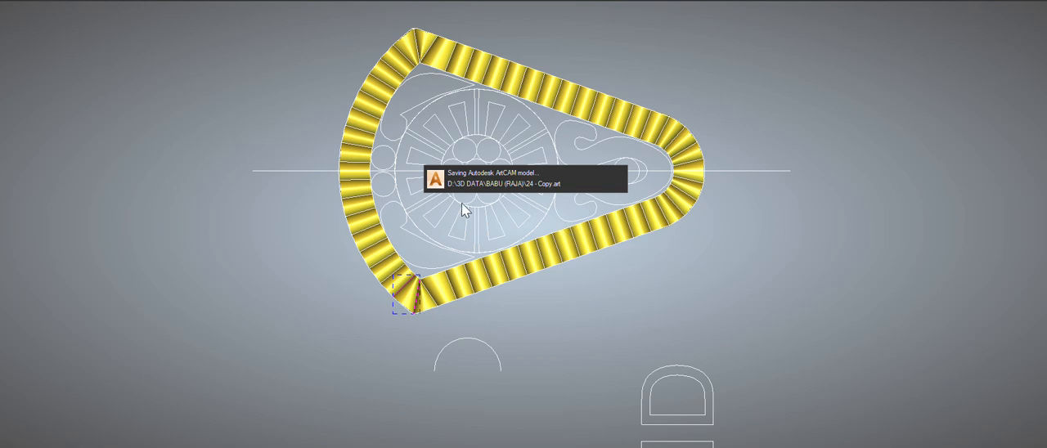
# Step: Add a rounded shape relief between the inner and outer border outlines, with angle 60, No limit and combine mode Add
pyautogui.click(594, 92)
pyautogui.keyDown('shift'); pyautogui.click(559, 112); pyautogui.keyUp('shift')
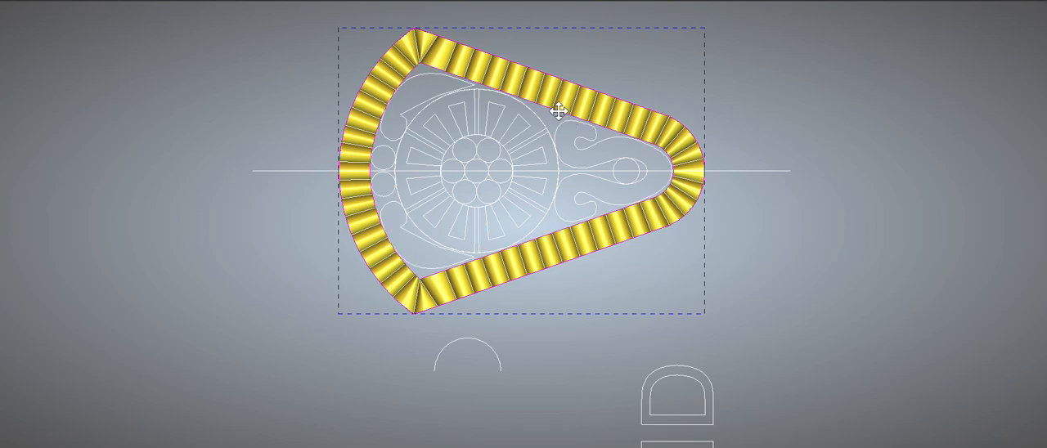
pyautogui.click(684, 2)
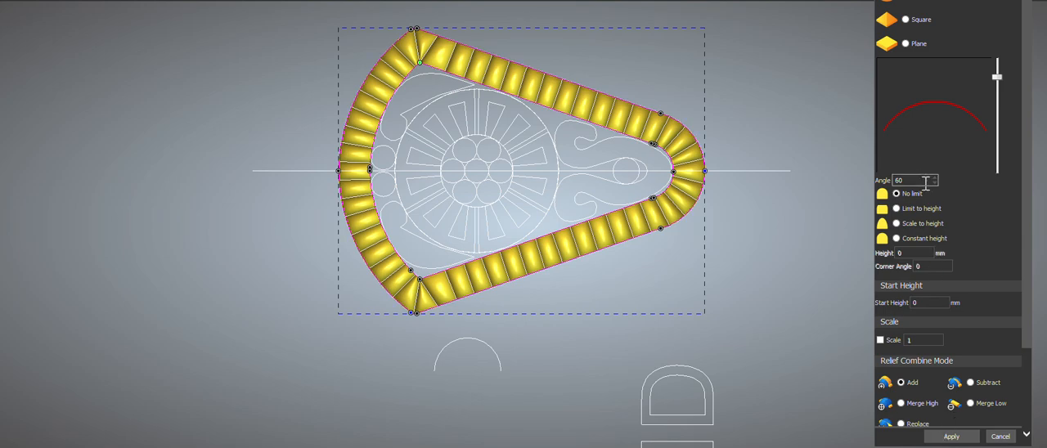
pyautogui.click(949, 436)
# Step: Ungroup the six petal outlines around the central circles and delete all except the upper-left petal
pyautogui.scroll(3, 602, 230)
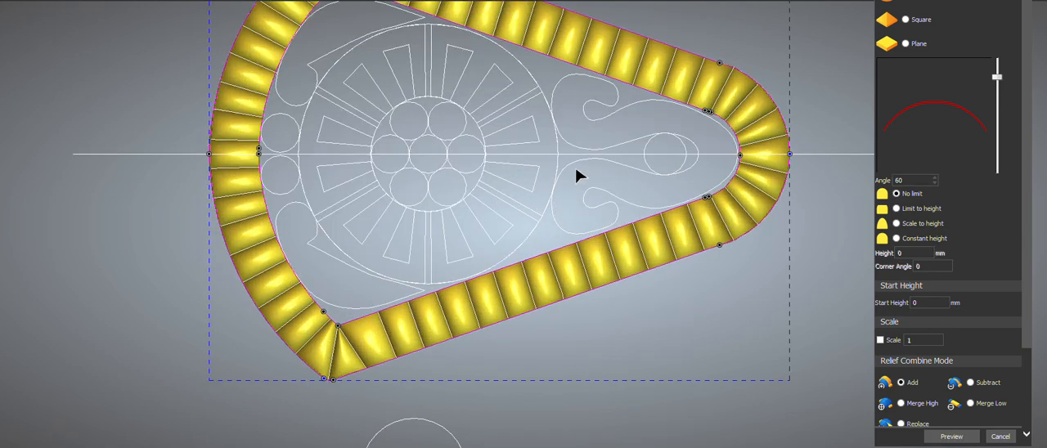
pyautogui.click(426, 29)
pyautogui.scroll(3, 426, 31)
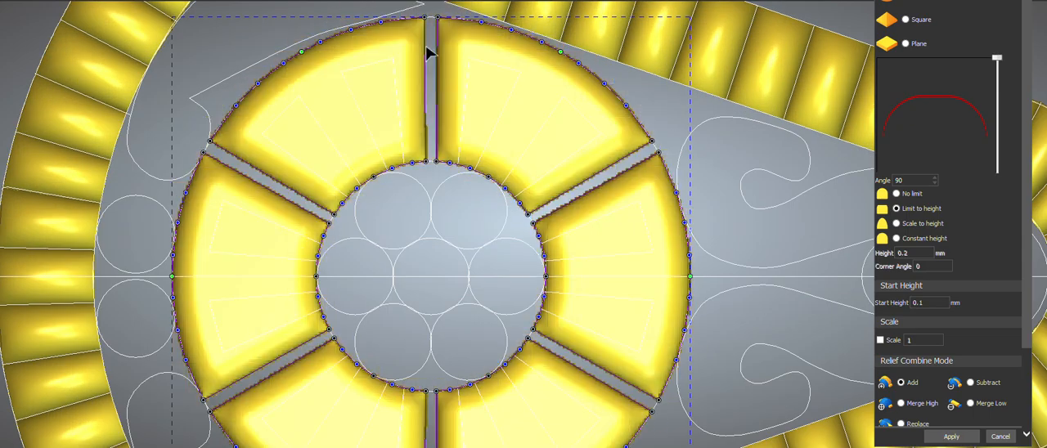
pyautogui.scroll(-2, 447, 150)
pyautogui.press('Escape')
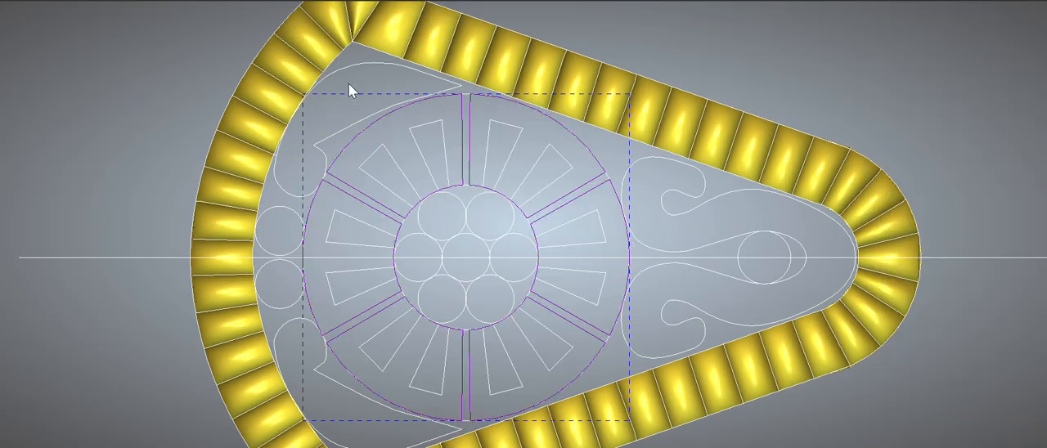
pyautogui.hotkey('ctrl', 'u')
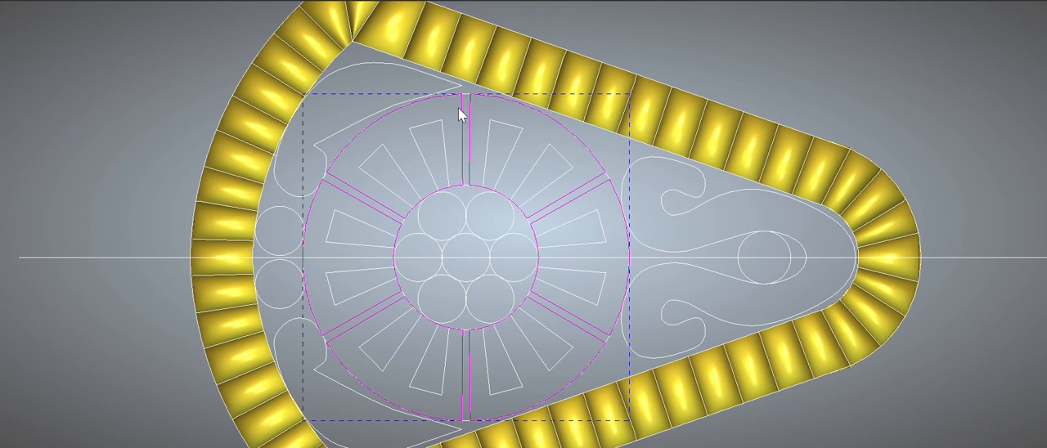
pyautogui.keyDown('ctrl'); pyautogui.click(462, 122); pyautogui.keyUp('ctrl')
pyautogui.press('Escape')
# Step: Round the two outer corners of the upper-left petal by inserting points beside them and moving the corner nodes inward
pyautogui.click(460, 113)
pyautogui.press('n')
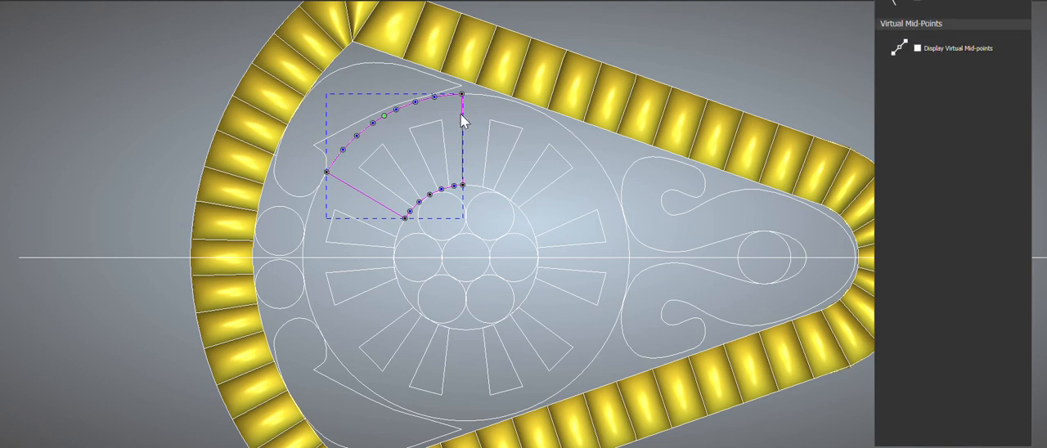
pyautogui.scroll(1, 462, 120)
pyautogui.press('p')
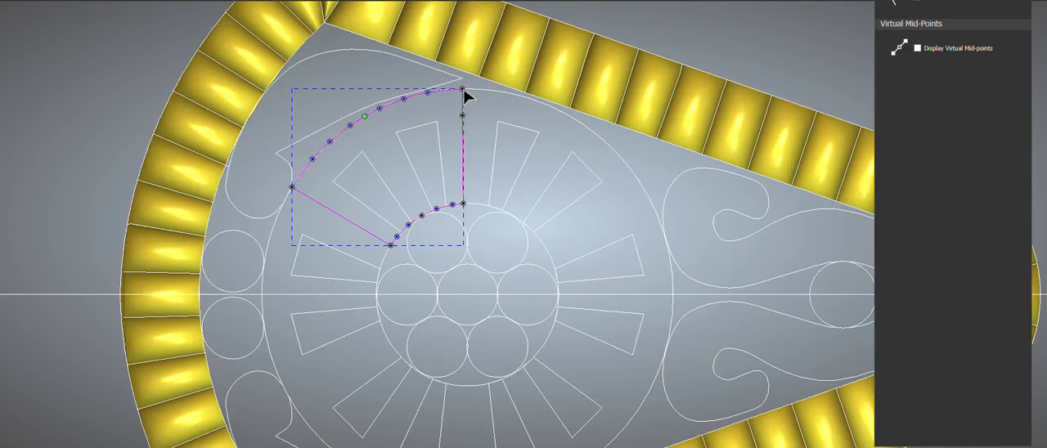
pyautogui.moveTo(462, 89); pyautogui.dragTo(449, 99)
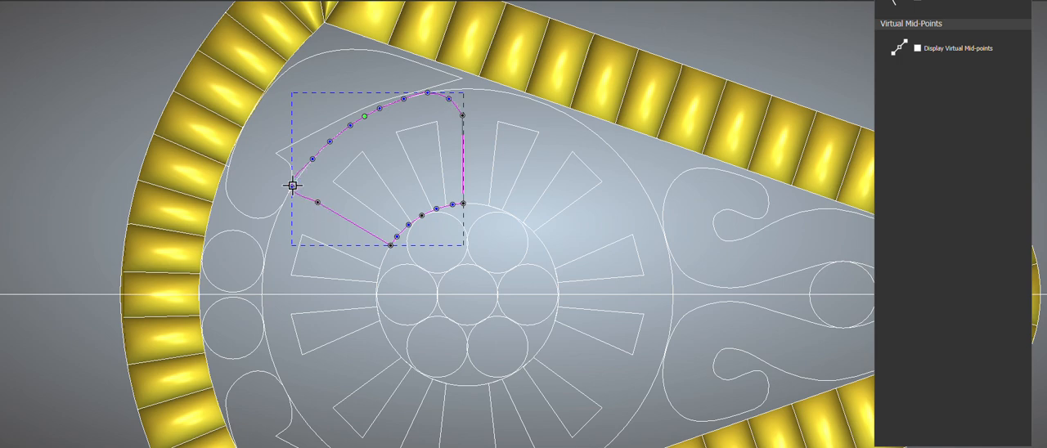
pyautogui.moveTo(291, 187); pyautogui.dragTo(320, 203)
pyautogui.moveTo(462, 116); pyautogui.dragTo(461, 121)
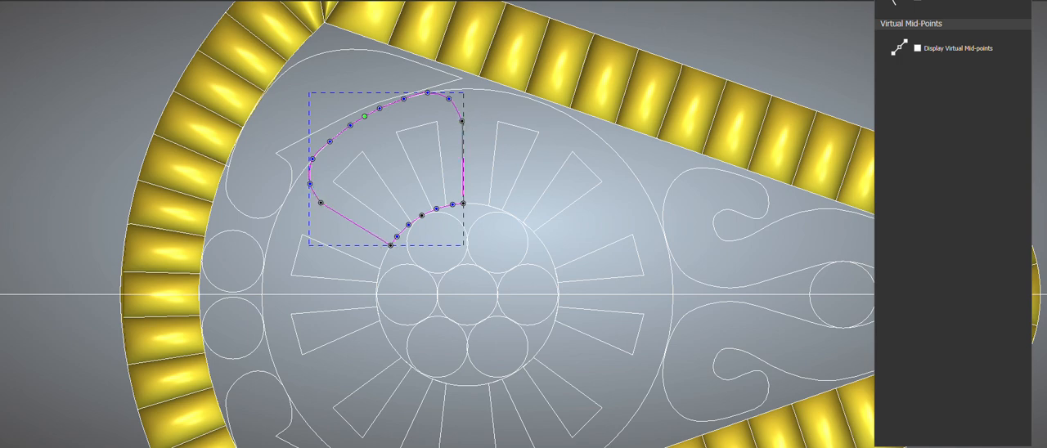
# Step: Rotate-copy the rounded petal around the centre of the wheel, with 6 objects over a total of 360 degrees, and leave node editing
pyautogui.scroll(-1, 513, 131)
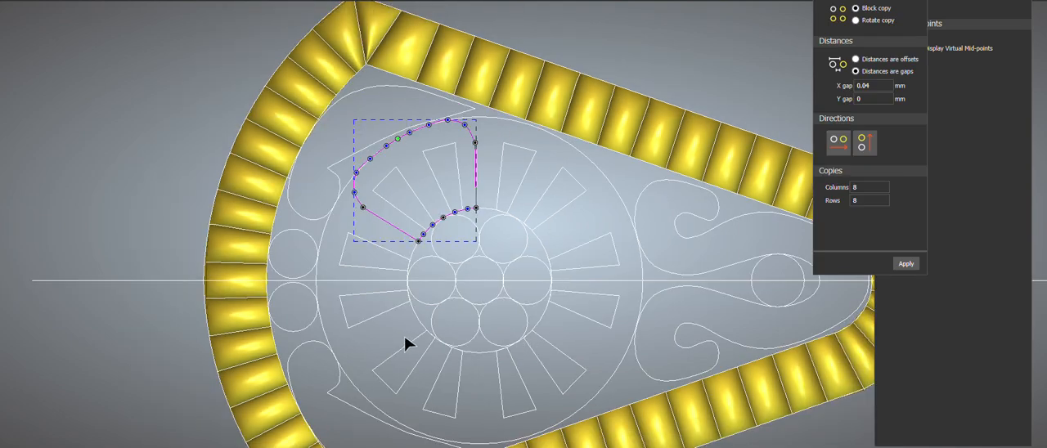
pyautogui.click(865, 20)
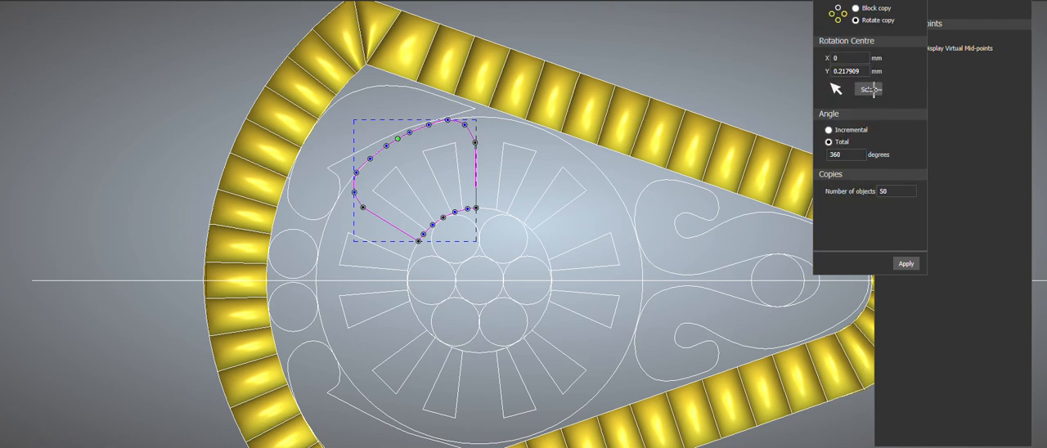
pyautogui.click(480, 283)
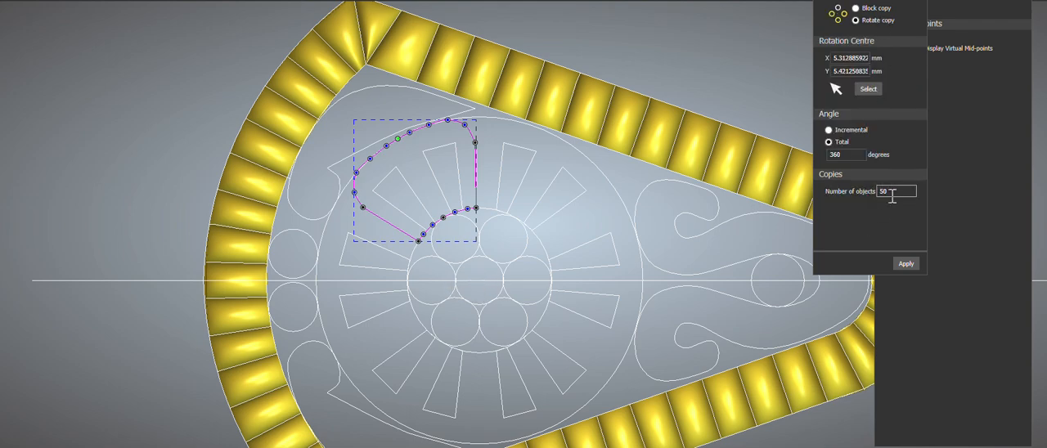
pyautogui.click(906, 263)
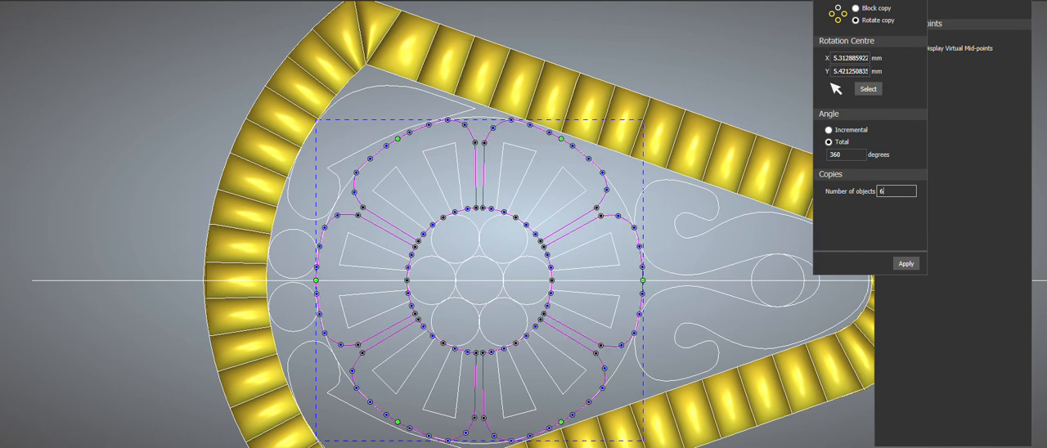
pyautogui.press('Escape')
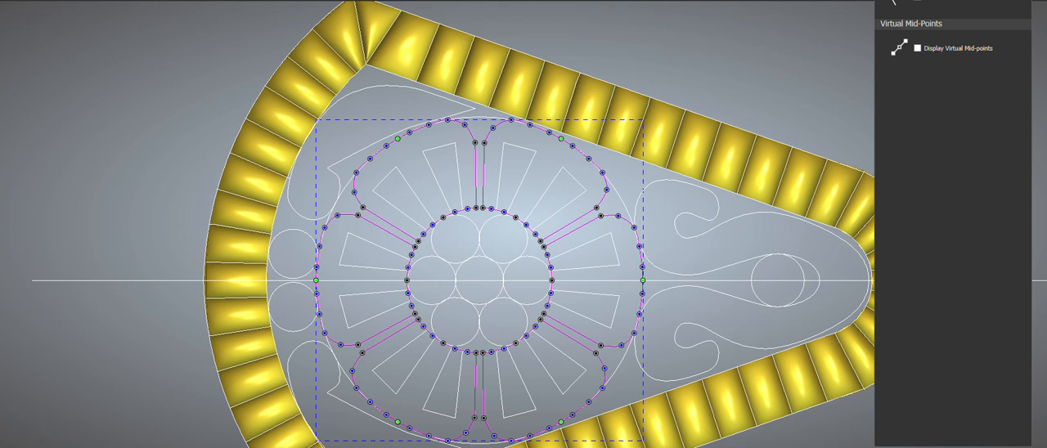
pyautogui.press('Escape')
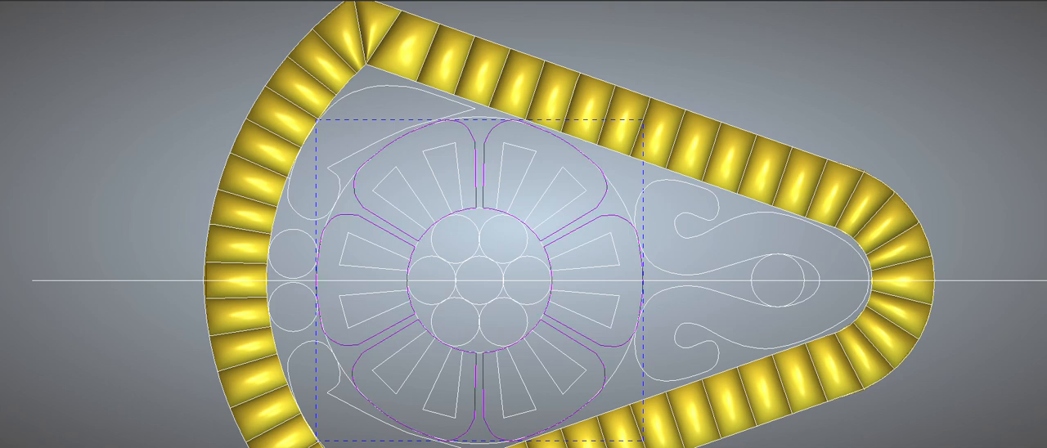
# Step: Add a rounded shape relief to the six petals with angle 70, Limit to height 0.2 mm, start height 0.2 mm and combine mode Add
pyautogui.press('F12')
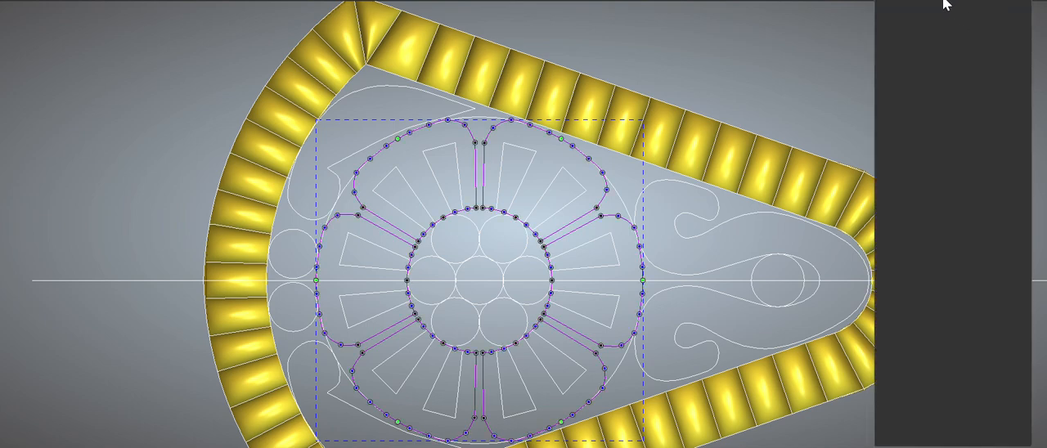
pyautogui.moveTo(909, 181); pyautogui.dragTo(885, 181)
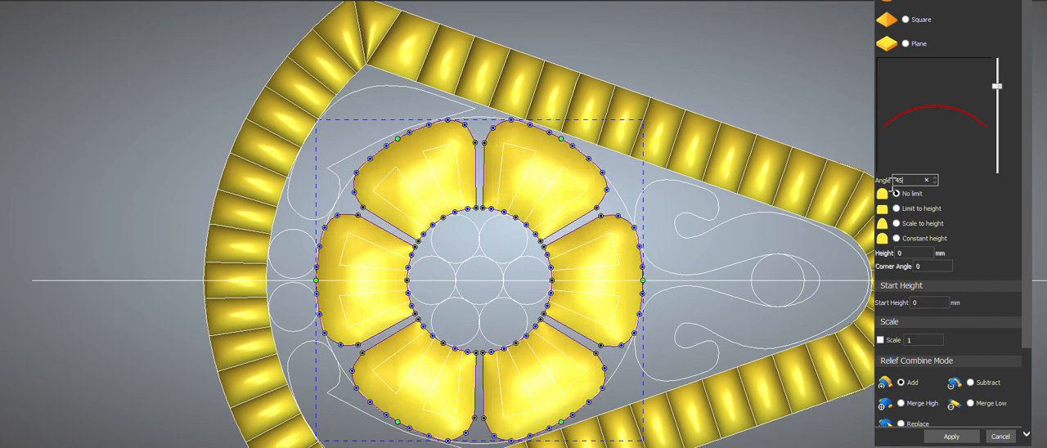
pyautogui.write('70')
pyautogui.click(911, 210)
pyautogui.doubleClick(907, 253)
pyautogui.write('0.2')
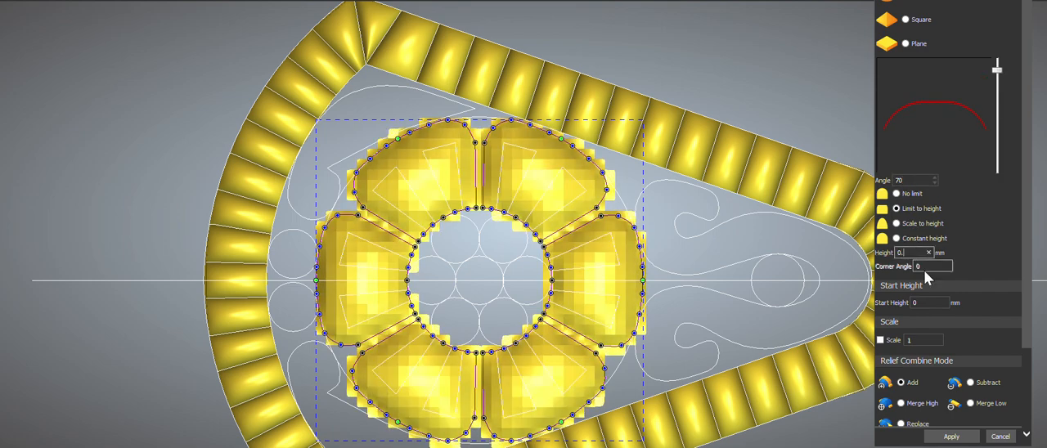
pyautogui.write('.2')
pyautogui.click(949, 436)
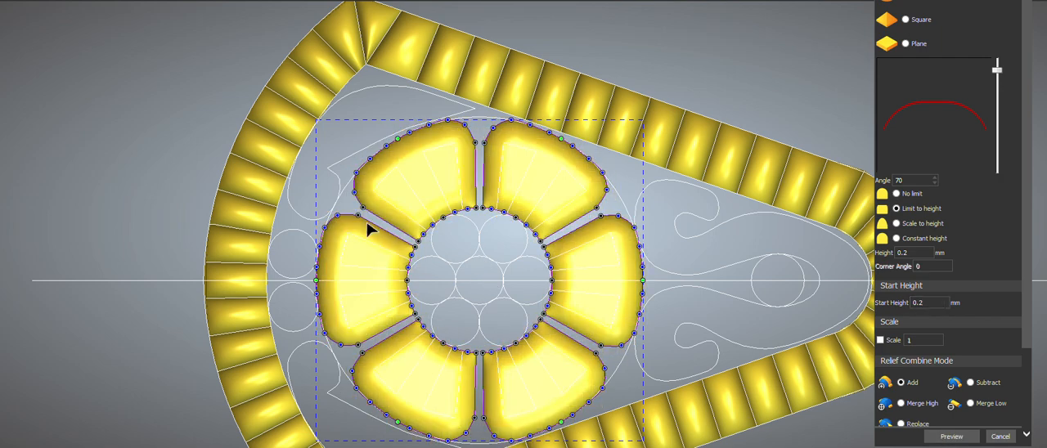
# Step: Add rounded shape reliefs with angle 90 and combine mode Merge High to both leaves, the scroll motif and its adjoining small circles; redisplay the vectors
pyautogui.click(356, 161)
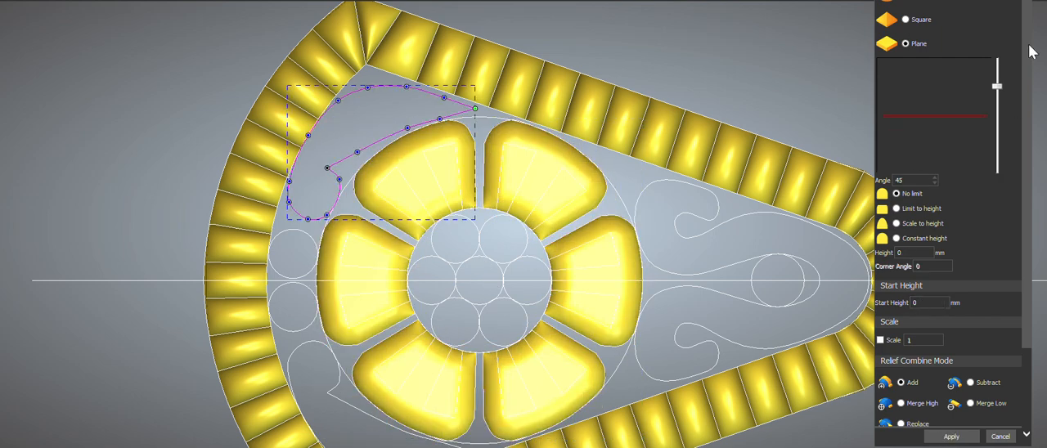
pyautogui.moveTo(997, 87); pyautogui.dragTo(996, 29)
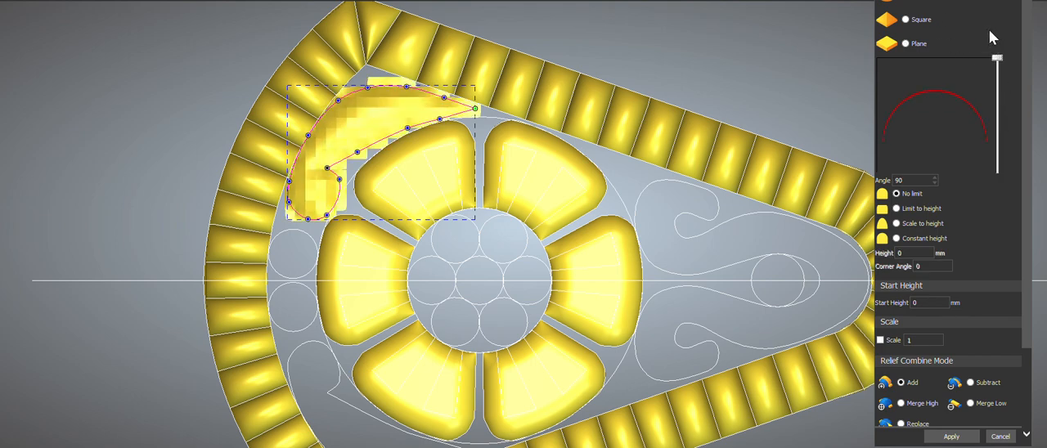
pyautogui.keyDown('shift'); pyautogui.click(718, 235); pyautogui.keyUp('shift')
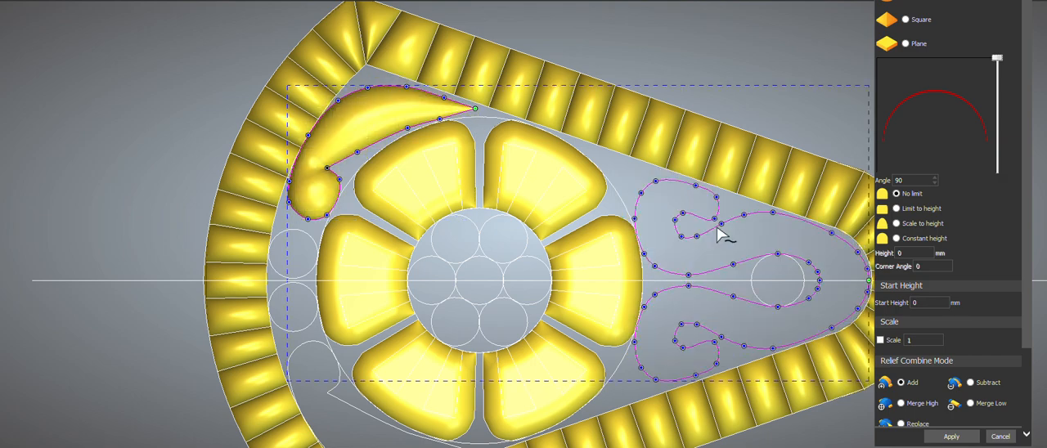
pyautogui.keyDown('shift'); pyautogui.click(309, 352); pyautogui.keyUp('shift')
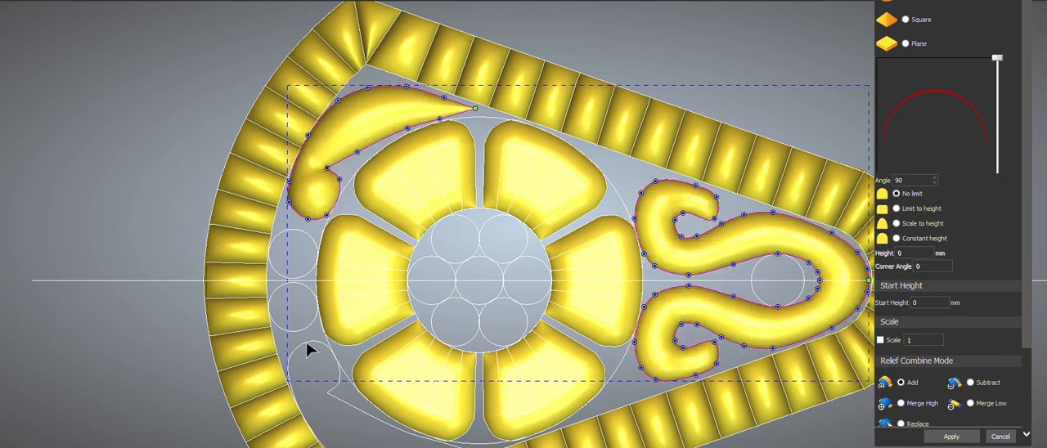
pyautogui.keyDown('shift'); pyautogui.click(308, 292); pyautogui.keyUp('shift')
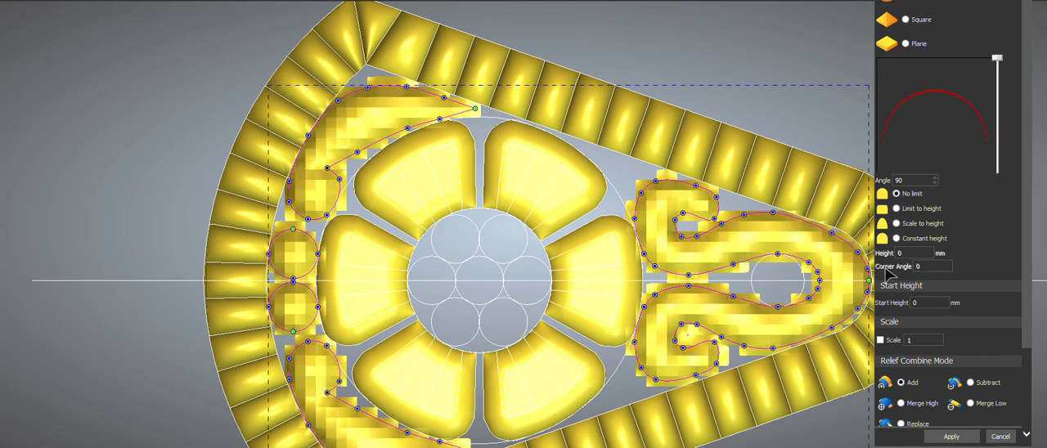
pyautogui.keyDown('shift'); pyautogui.click(754, 268); pyautogui.keyUp('shift')
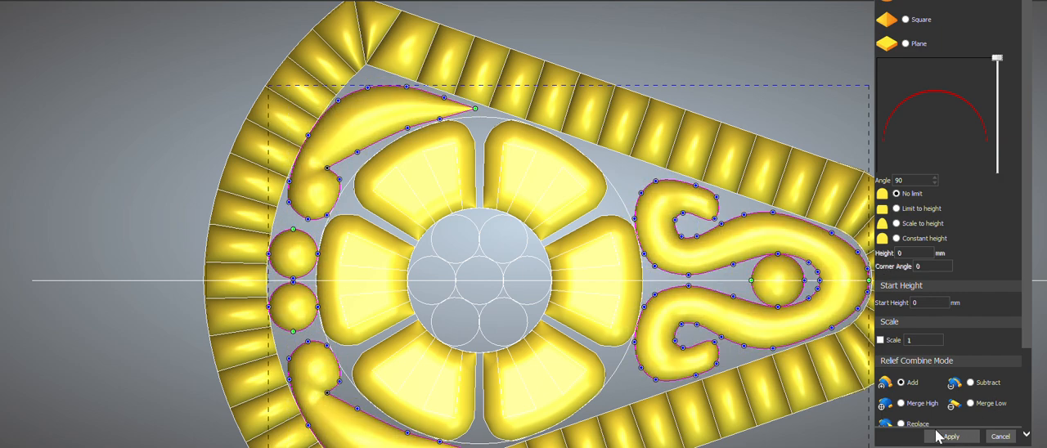
pyautogui.click(914, 403)
pyautogui.click(950, 440)
pyautogui.moveTo(503, 185); pyautogui.dragTo(502, 238)
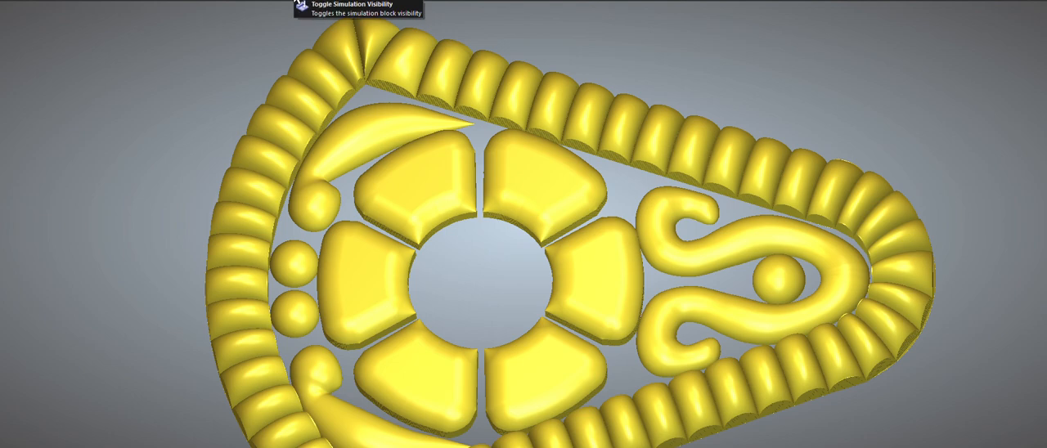
pyautogui.click(310, 1)
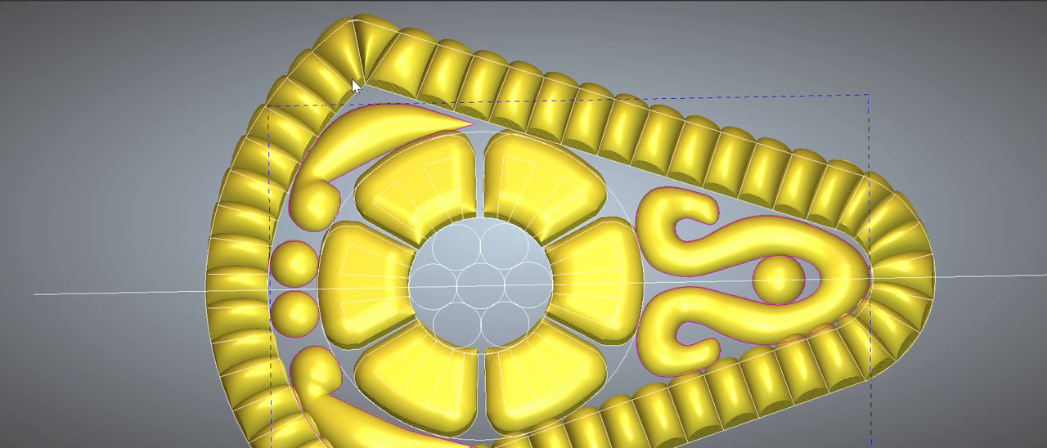
# Step: Offset the six petal outlines outwards with sharp corners, keeping the original vectors
pyautogui.click(377, 90)
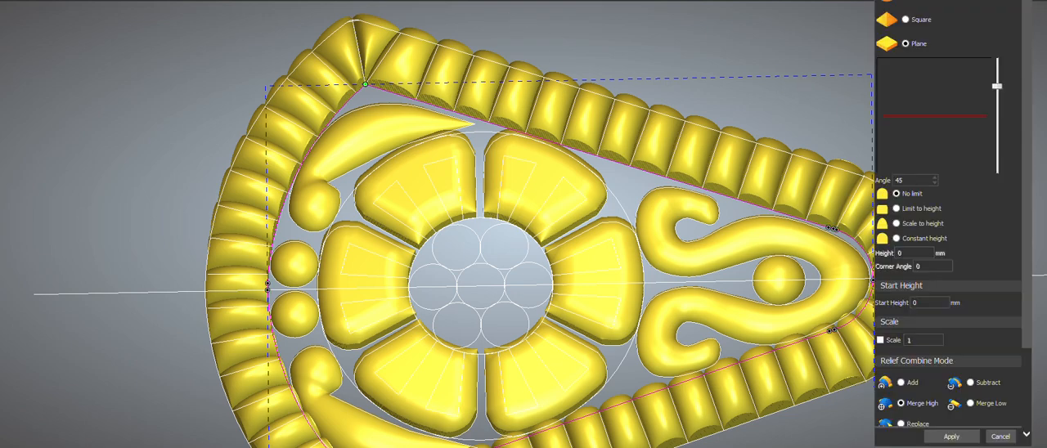
pyautogui.press('Escape')
pyautogui.click(490, 145)
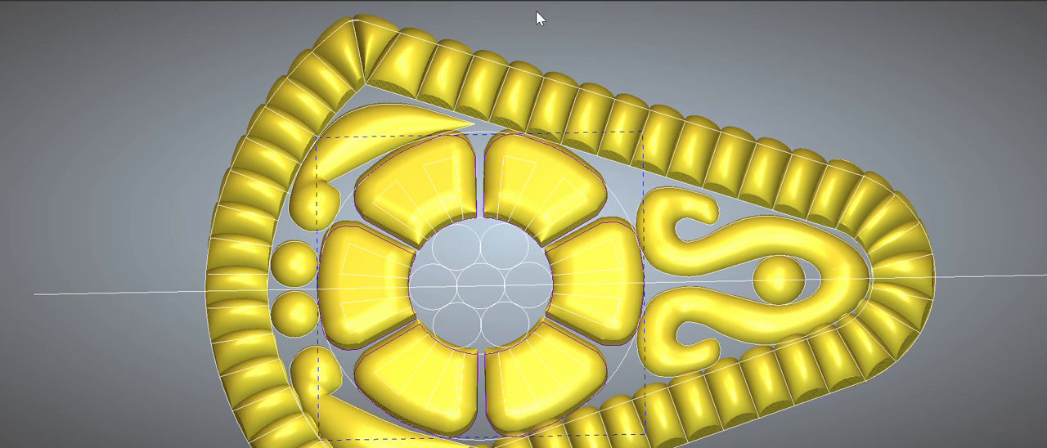
pyautogui.press('F9')
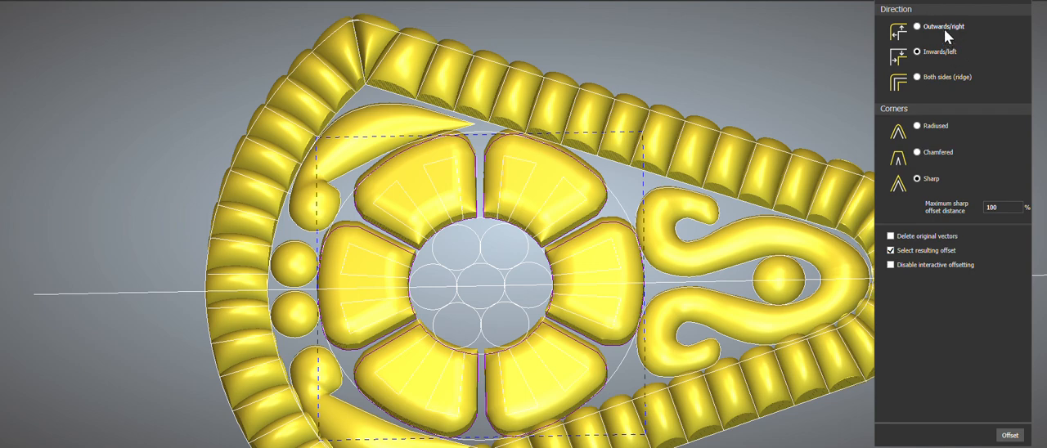
pyautogui.click(1011, 436)
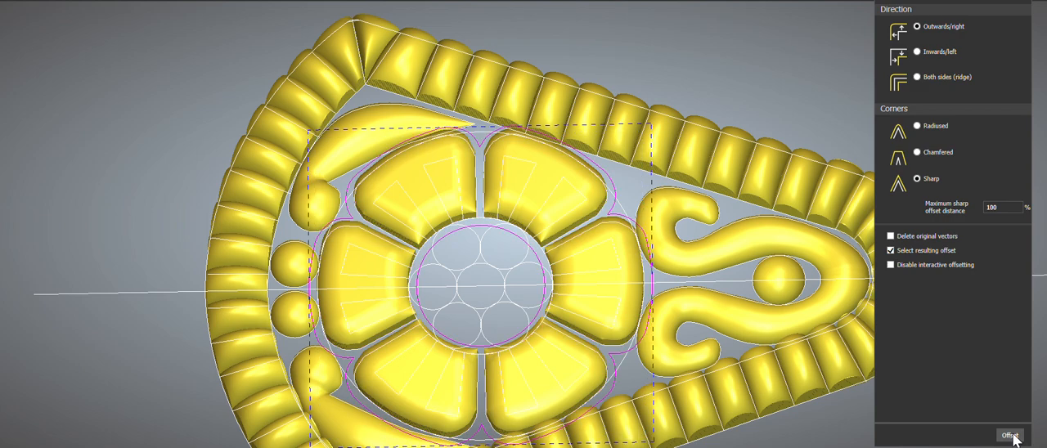
pyautogui.press('Escape')
# Step: Delete the offset's inner circle and replace its outer scalloped contour with a copy offset inwards with sharp corners
pyautogui.click(515, 234)
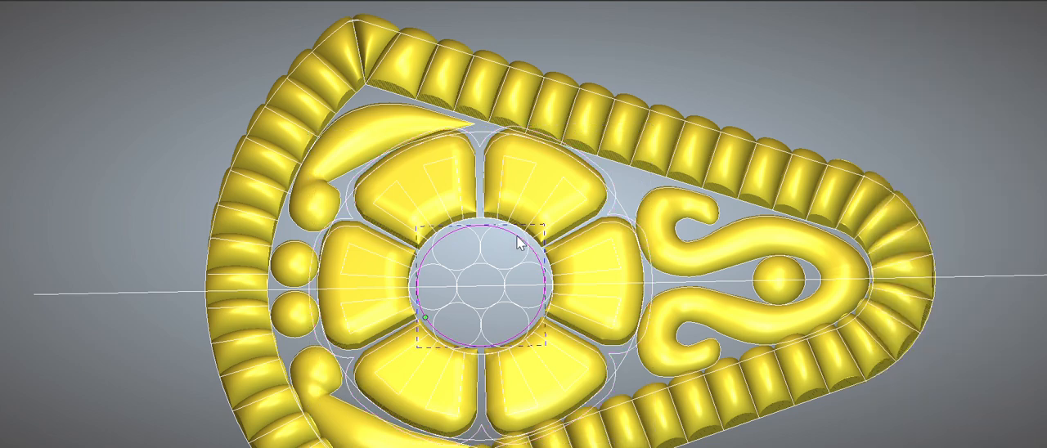
pyautogui.click(619, 198)
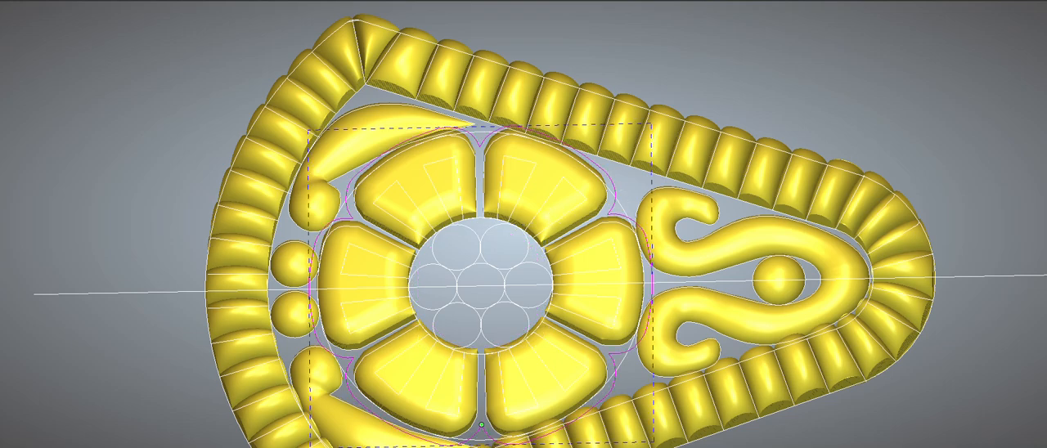
pyautogui.scroll(4, 602, 176)
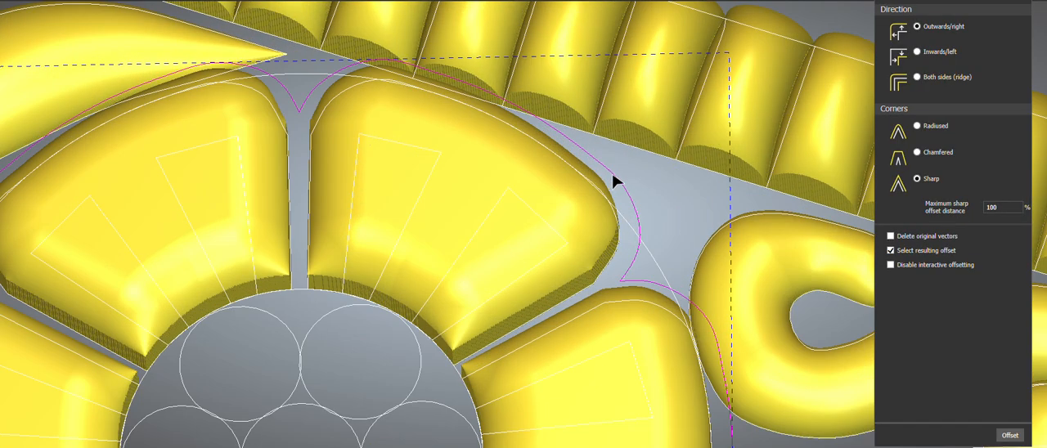
pyautogui.moveTo(630, 198)
pyautogui.mouseDown()
pyautogui.moveTo(625, 233)
pyautogui.moveTo(634, 209)
pyautogui.mouseUp()
pyautogui.click(635, 206)
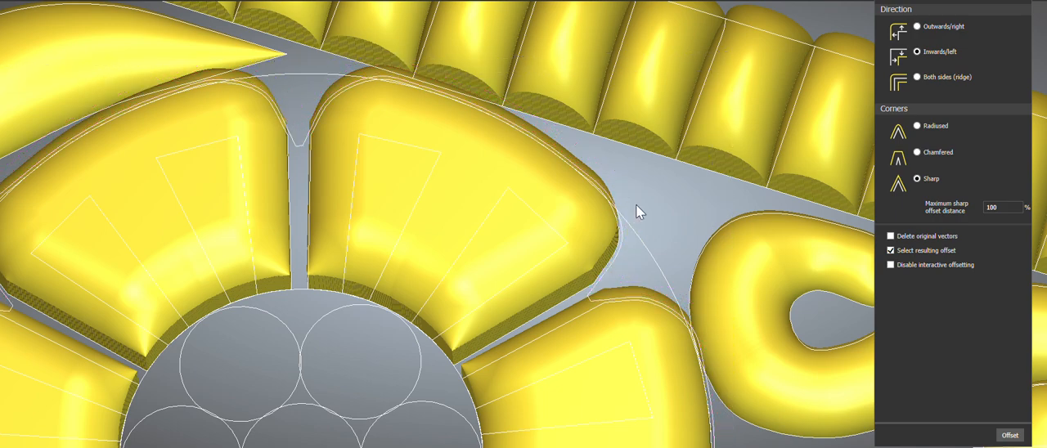
pyautogui.scroll(-3, 636, 196)
pyautogui.press('Escape')
# Step: Add a rounded shape relief to the large circle around the petals with angle -20, start height 0 and combine mode Add
pyautogui.scroll(-2, 389, 209)
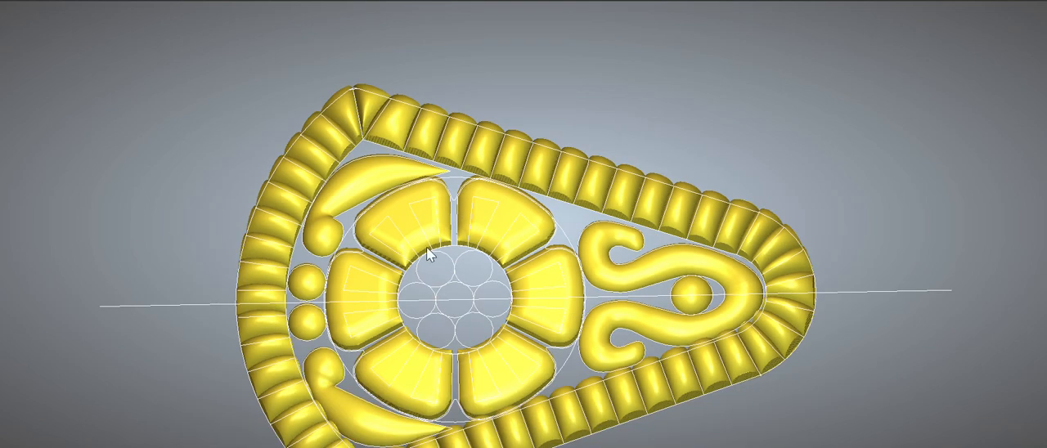
pyautogui.click(461, 176)
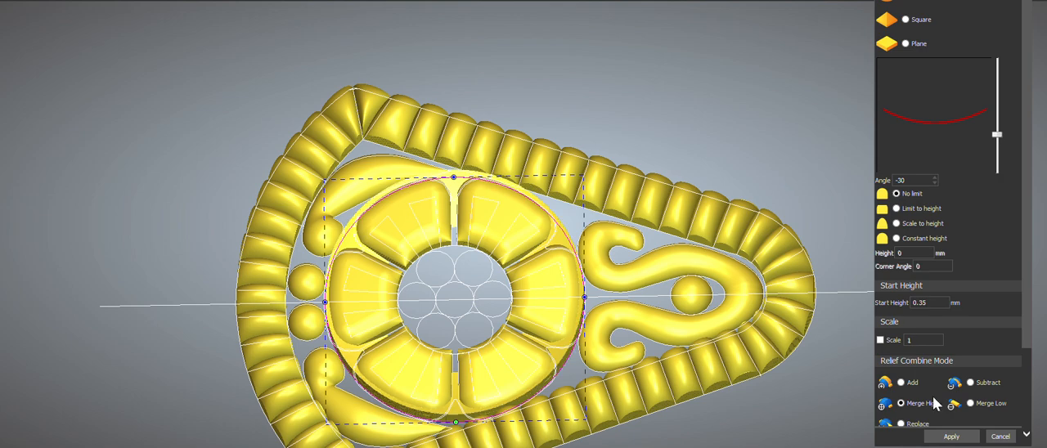
pyautogui.click(933, 303)
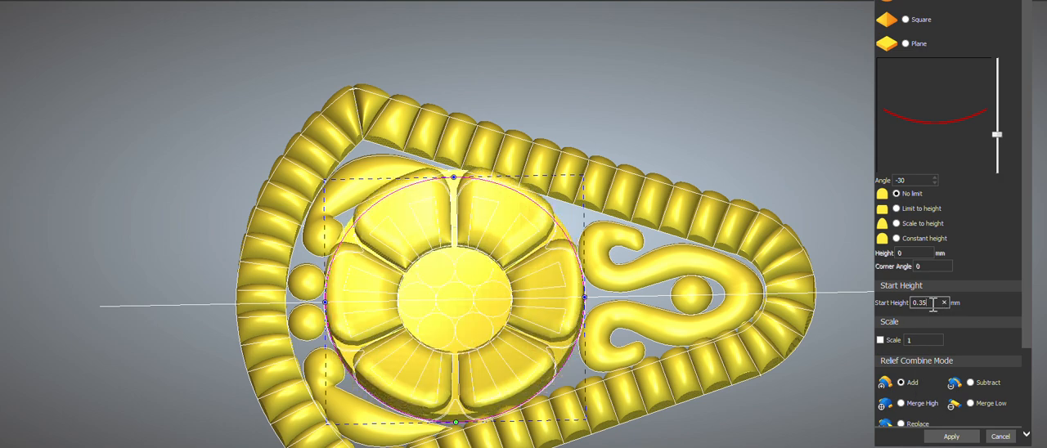
pyautogui.press('BackSpace')
pyautogui.press('BackSpace')
pyautogui.click(906, 181)
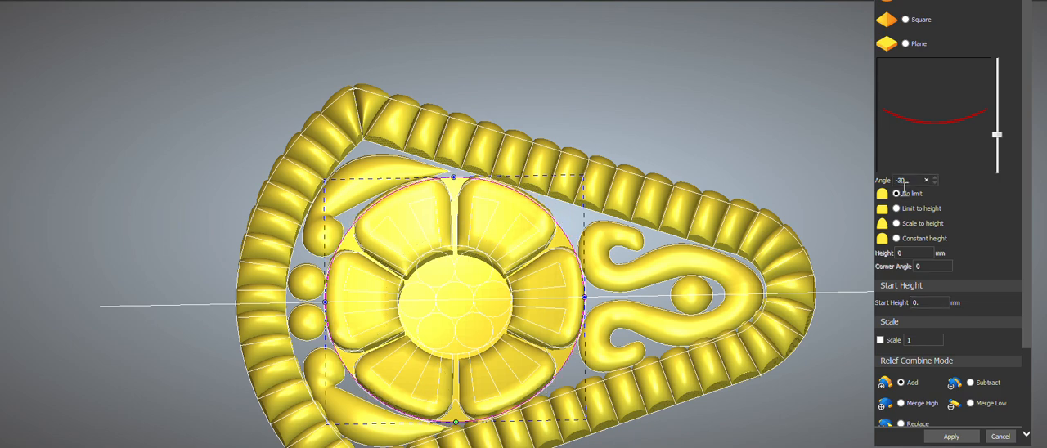
pyautogui.write('-20')
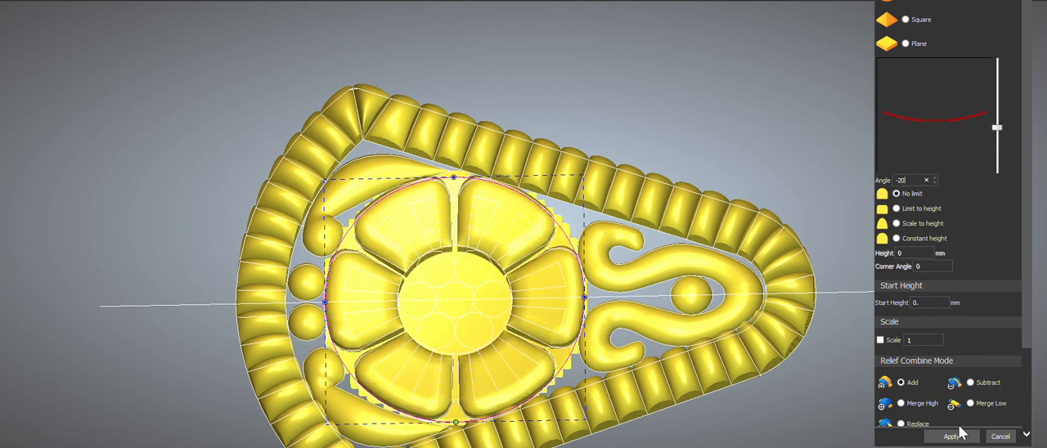
pyautogui.scroll(3, 453, 305)
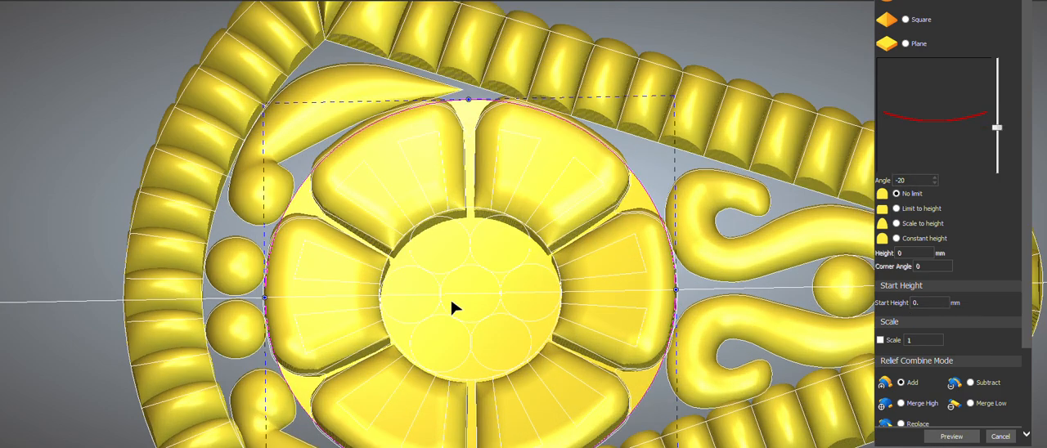
# Step: Add rounded shape reliefs with angle 90 to the six outer hub circles, and to the centre circle with start height 0.1 mm
pyautogui.click(516, 272)
pyautogui.keyDown('shift'); pyautogui.moveTo(488, 246); pyautogui.dragTo(441, 255); pyautogui.keyUp('shift')
pyautogui.keyDown('shift'); pyautogui.moveTo(416, 329); pyautogui.dragTo(491, 356); pyautogui.keyUp('shift')
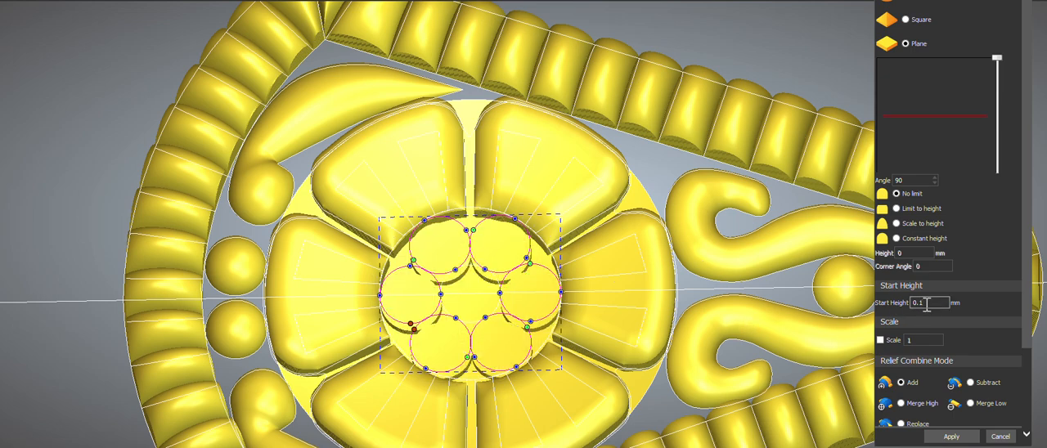
pyautogui.click(927, 1)
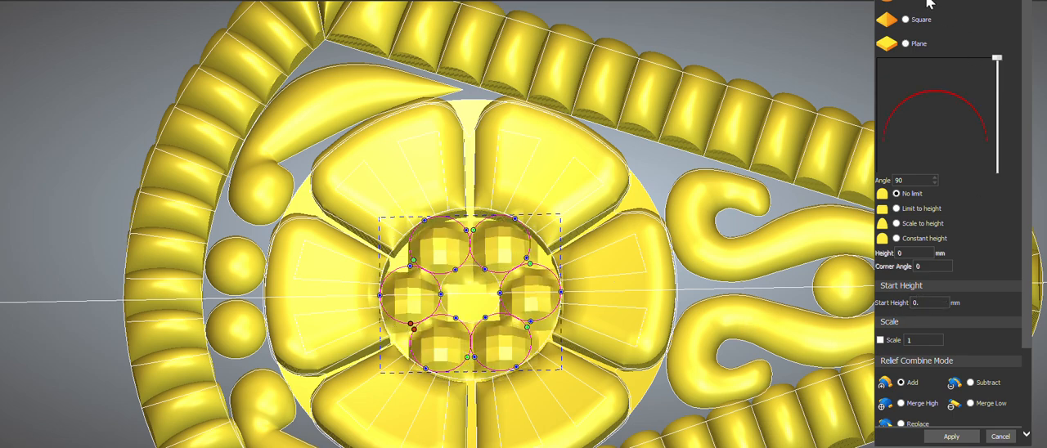
pyautogui.click(949, 436)
pyautogui.click(471, 270)
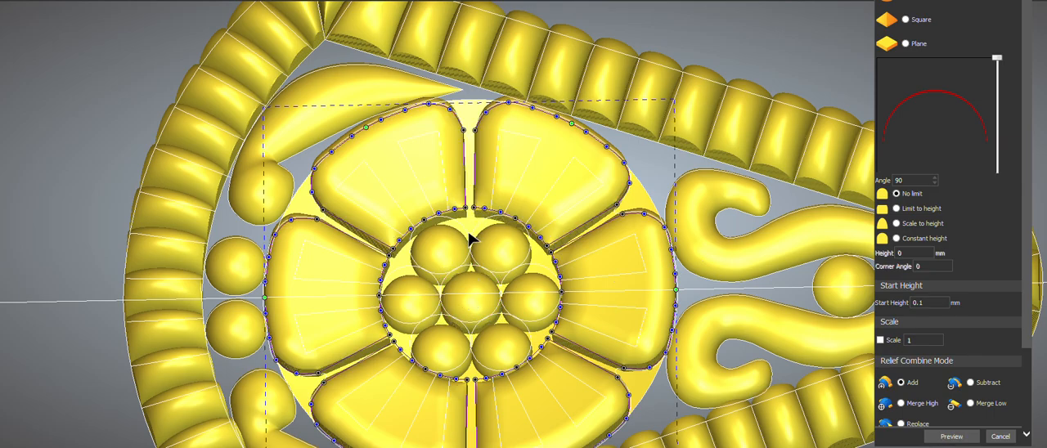
# Step: Set up a rounded shape relief on the hub circle with angle 10, start height 0.3 mm and combine mode Add, and hide the vectors
pyautogui.scroll(6, 474, 236)
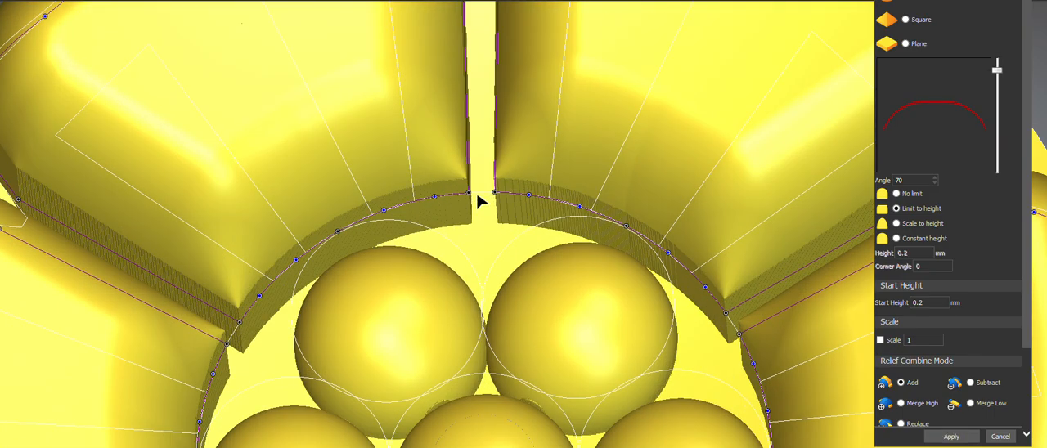
pyautogui.click(483, 199)
pyautogui.click(482, 199)
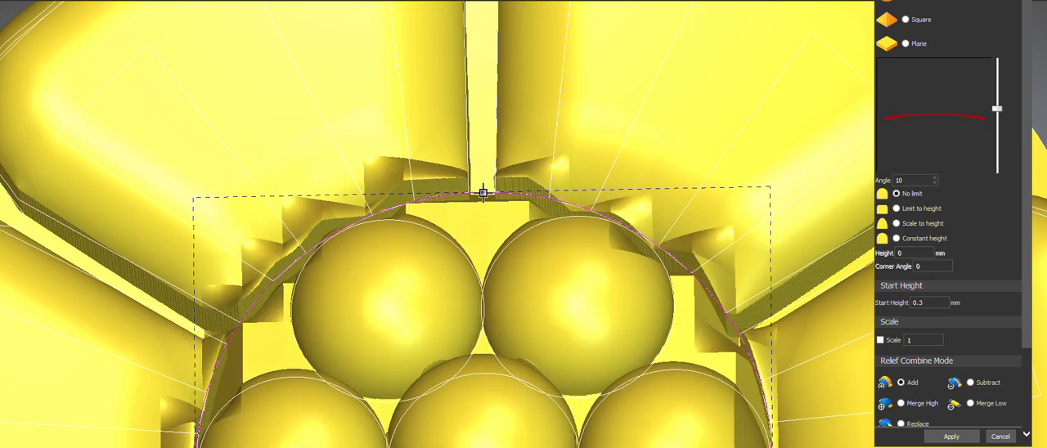
pyautogui.scroll(-5, 483, 194)
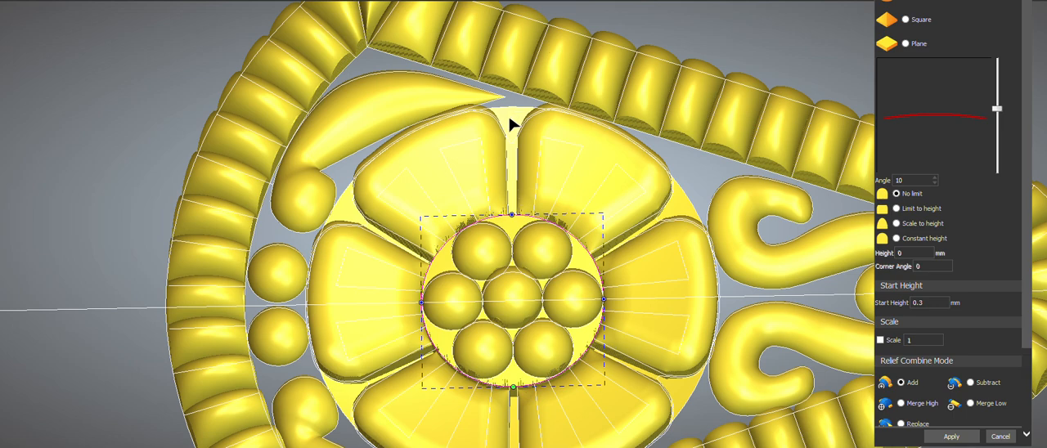
pyautogui.click(304, 1)
# Step: Undo the last relief change, reapply the rounded hub relief with angle 10 and start height 0.3 mm, and save the model
pyautogui.hotkey('ctrl', 'z')
pyautogui.moveTo(499, 327); pyautogui.dragTo(509, 160, button='middle')
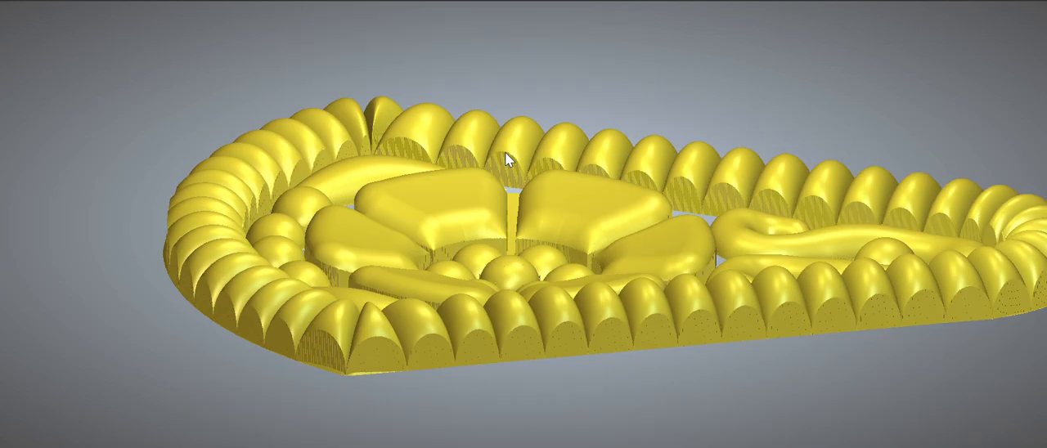
pyautogui.click(608, 0)
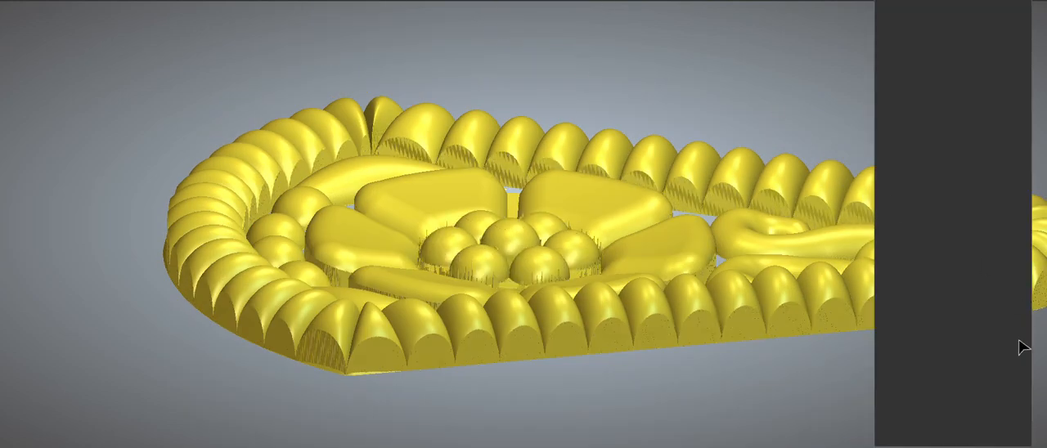
pyautogui.click(952, 437)
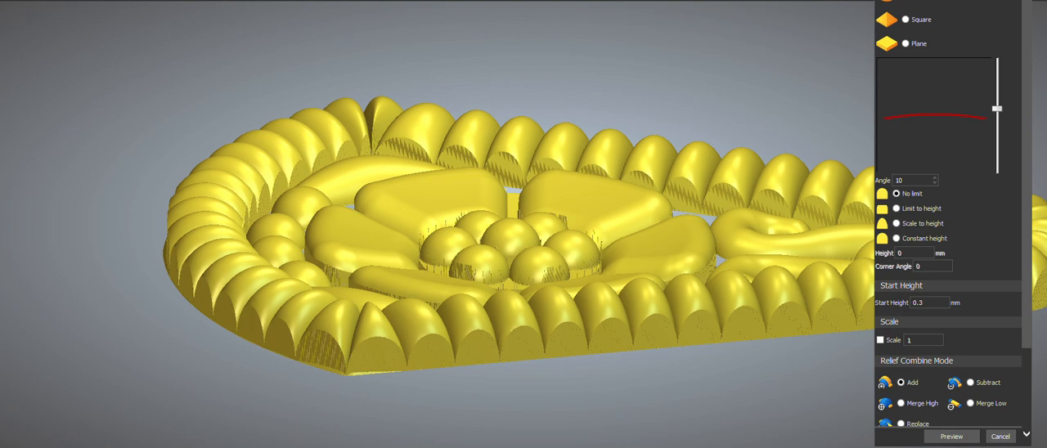
pyautogui.moveTo(472, 275); pyautogui.dragTo(476, 421, button='middle')
pyautogui.hotkey('ctrl', 's')
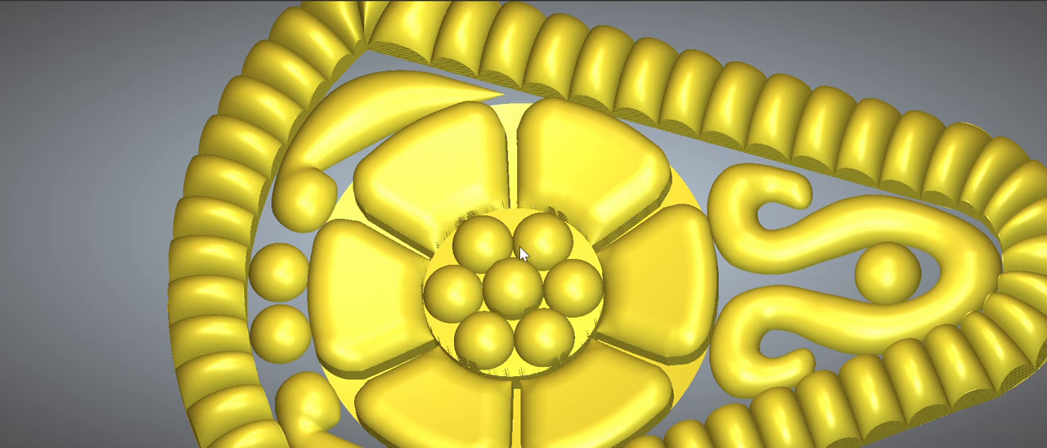
# Step: Add a plane relief inside the inner outline of the ribbed border with start height 0.4 mm and combine mode Add
pyautogui.press('F2')
pyautogui.scroll(5, 471, 184)
pyautogui.scroll(2, 508, 72)
pyautogui.click(382, 16)
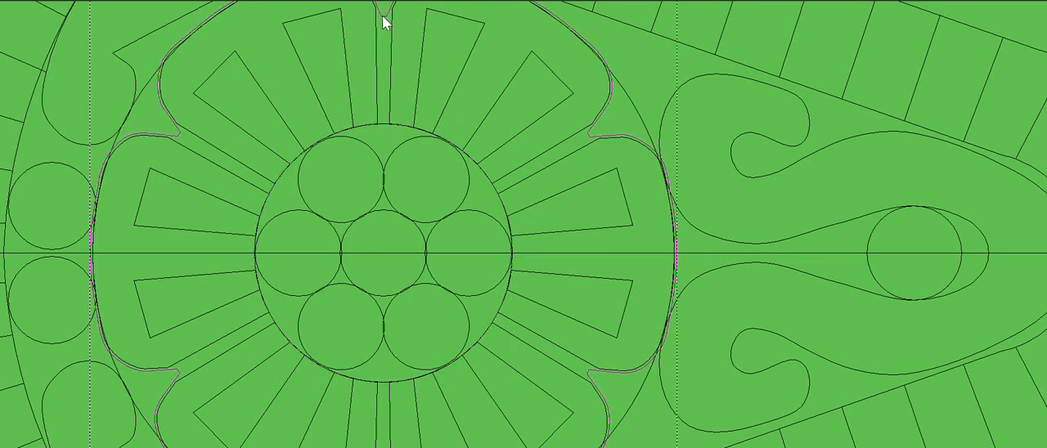
pyautogui.press('F3')
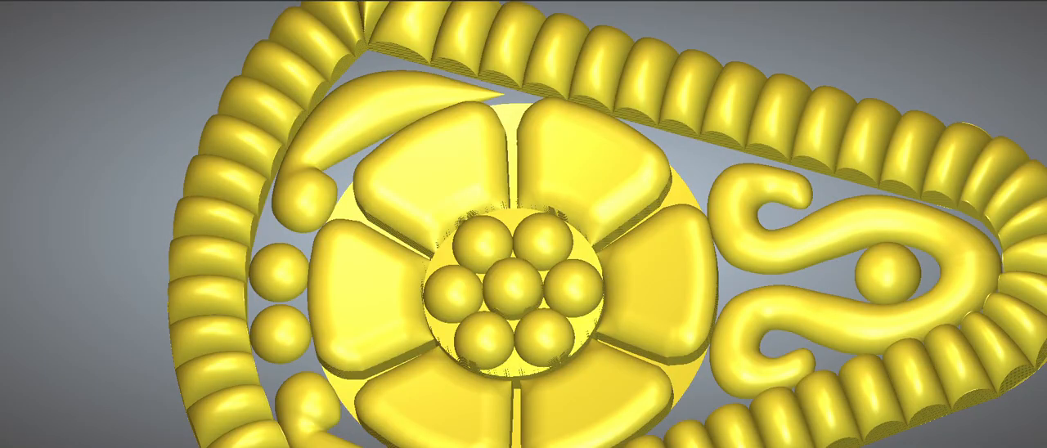
pyautogui.click(305, 1)
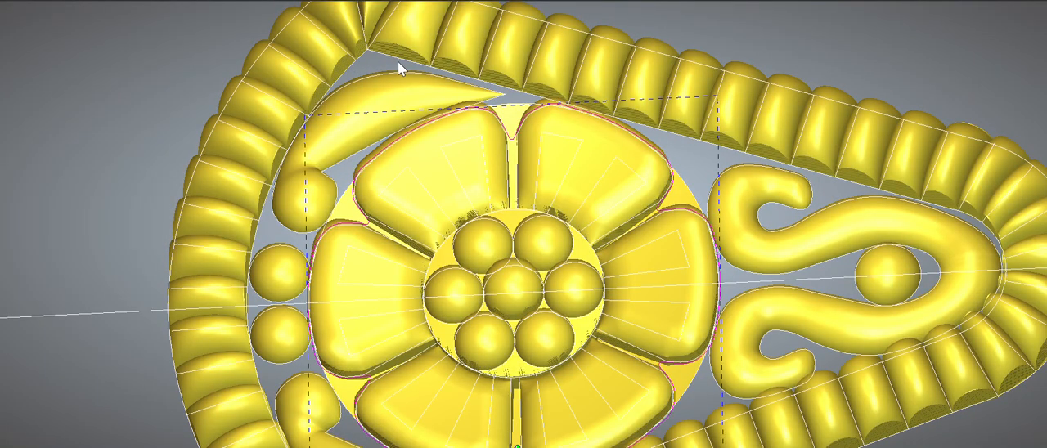
pyautogui.click(407, 62)
pyautogui.press('F12')
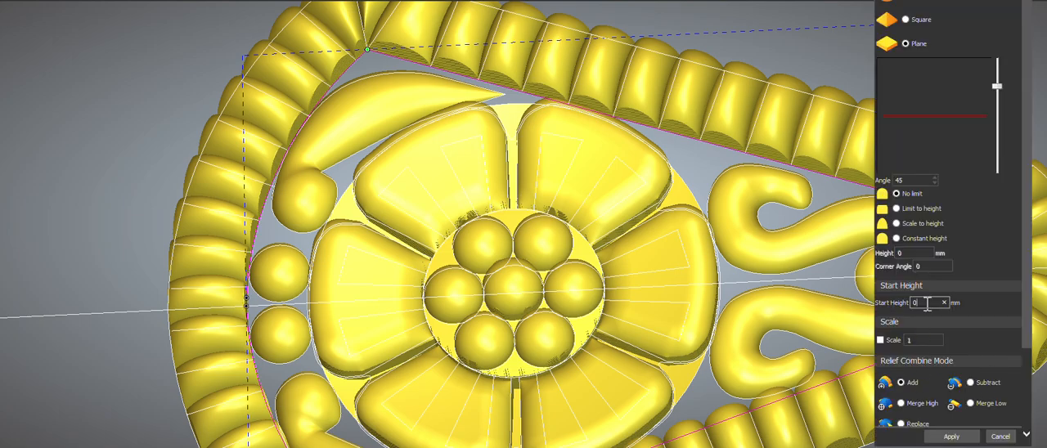
pyautogui.write('.4')
pyautogui.scroll(-4, 603, 285)
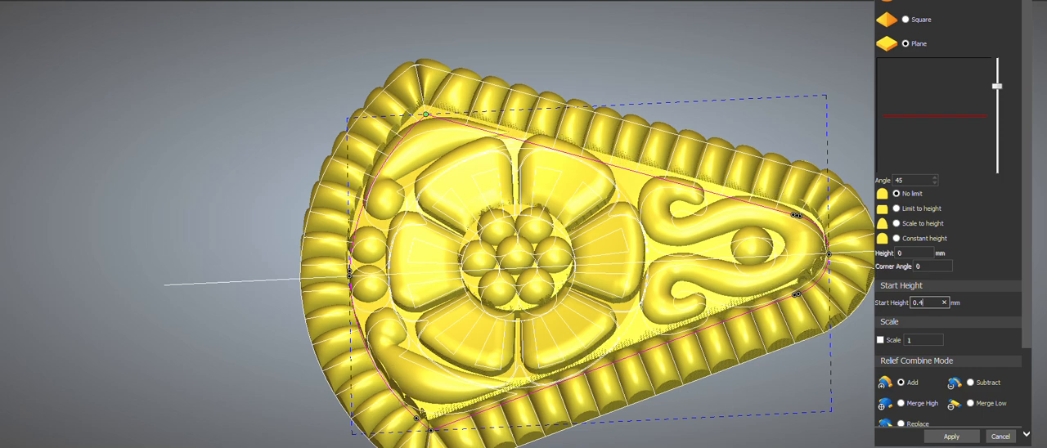
# Step: Smooth the whole relief with a smooth strength of 44%
pyautogui.press('F3')
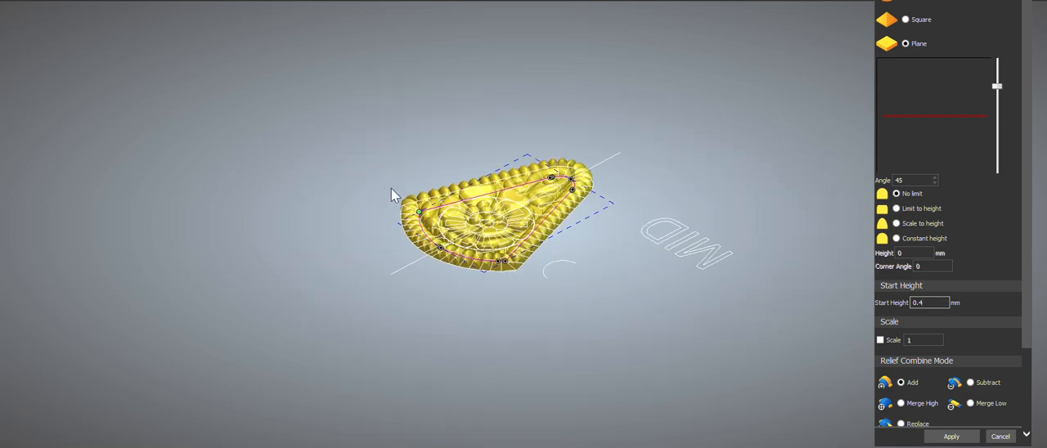
pyautogui.moveTo(358, 59); pyautogui.dragTo(414, 127)
pyautogui.scroll(2, 499, 187)
pyautogui.moveTo(670, 294); pyautogui.dragTo(392, 302)
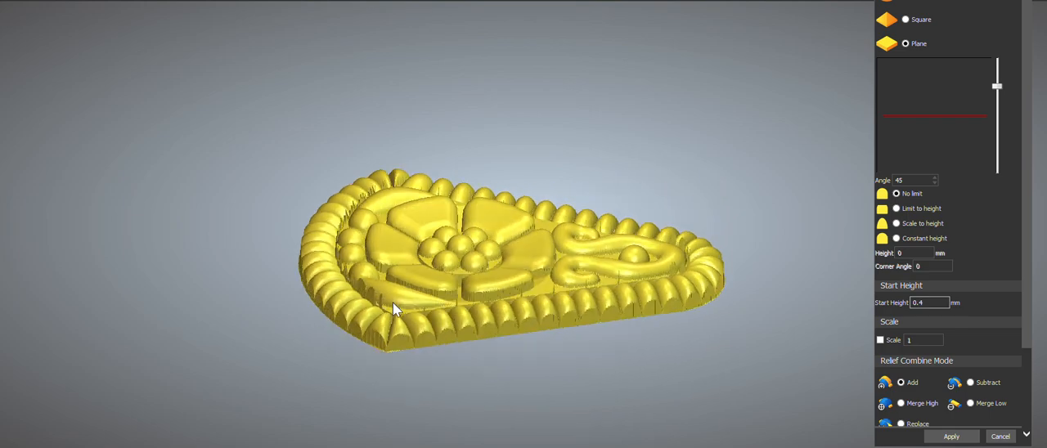
pyautogui.scroll(2, 517, 247)
pyautogui.moveTo(529, 211)
pyautogui.mouseDown()
pyautogui.moveTo(463, 155)
pyautogui.moveTo(540, 211)
pyautogui.mouseUp()
pyautogui.click(952, 439)
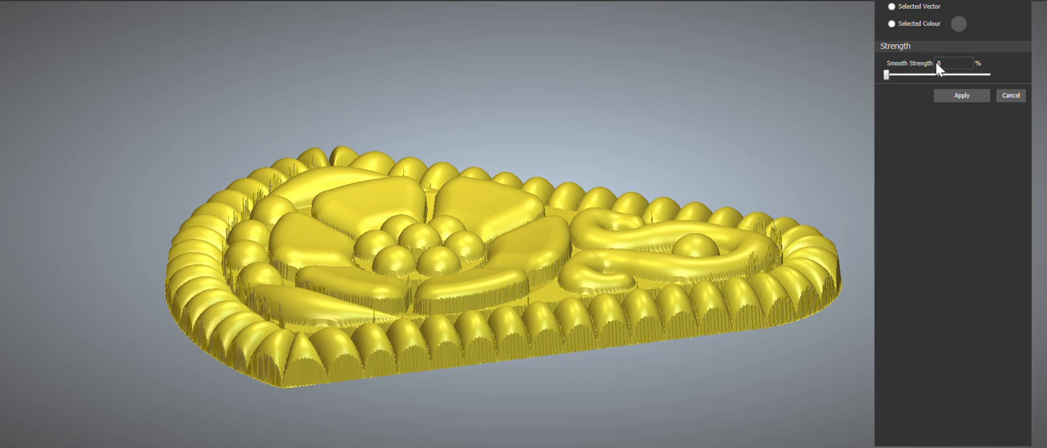
pyautogui.click(960, 96)
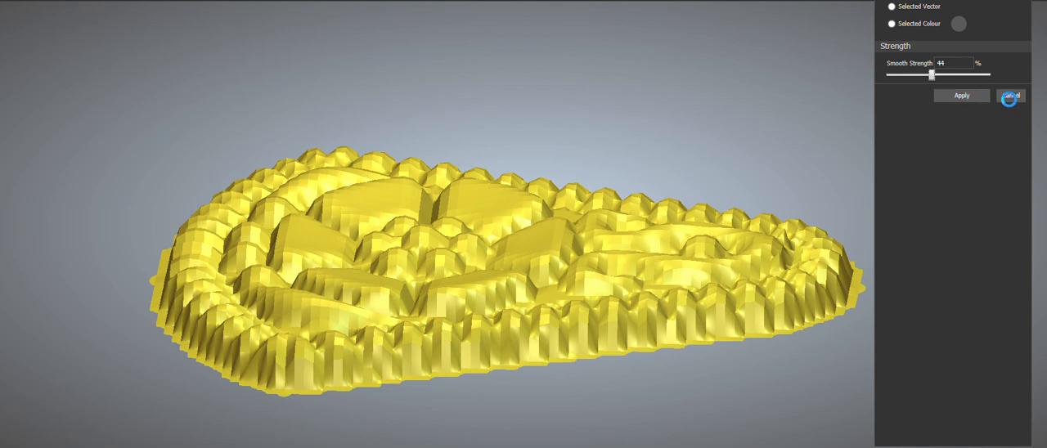
pyautogui.click(1009, 96)
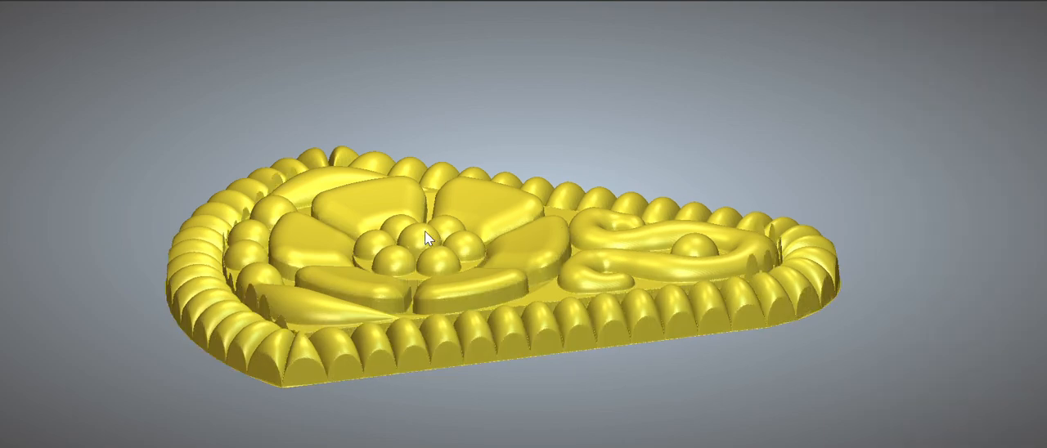
# Step: Raise the flower by adding a plane relief on its outer outline with start height 0.4 mm and combine mode Add
pyautogui.moveTo(440, 228); pyautogui.dragTo(511, 226)
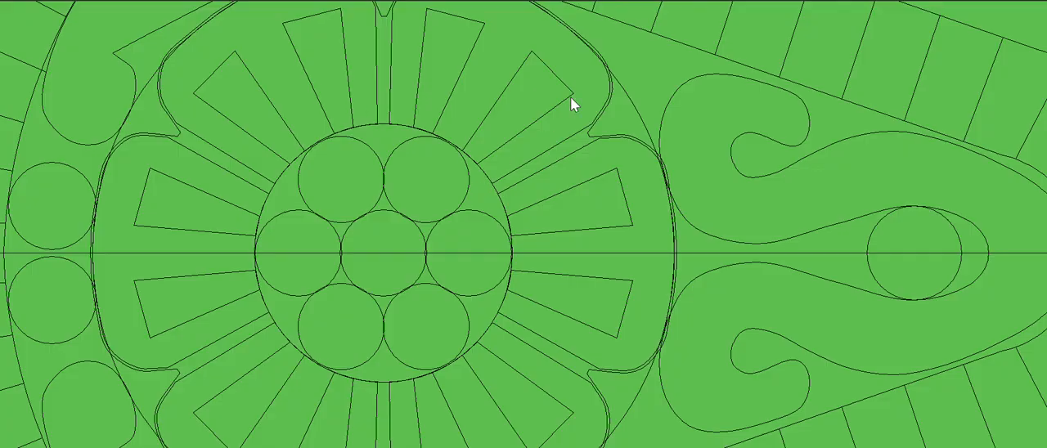
pyautogui.click(589, 137)
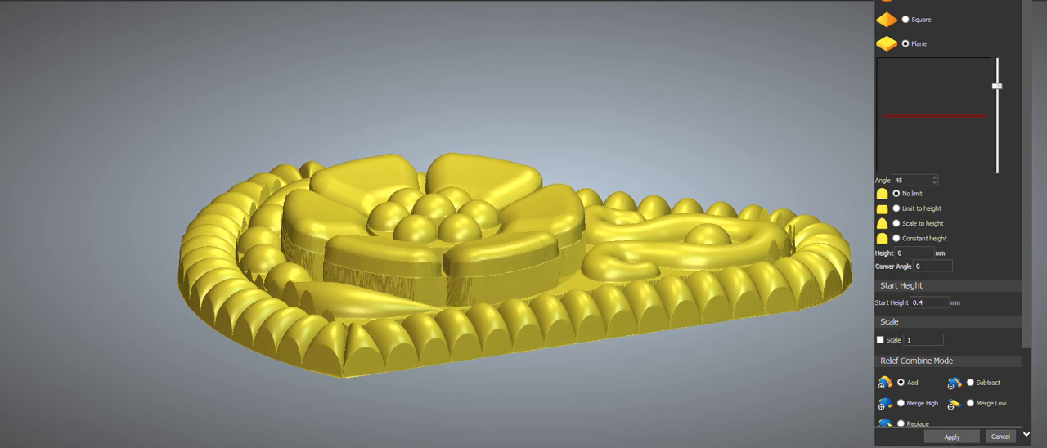
pyautogui.moveTo(514, 192); pyautogui.dragTo(304, 162)
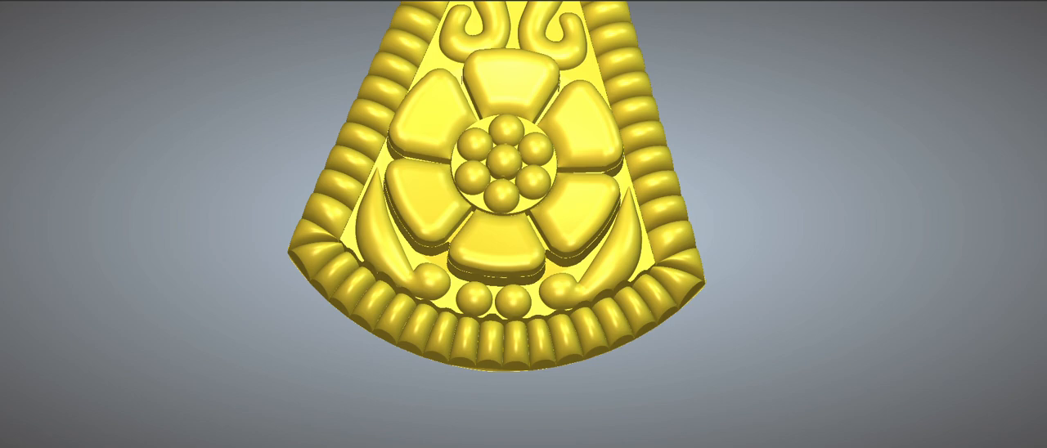
# Step: Sculpt-smooth the inner edge of the curved wide end of the border with an 87-pixel radius, 33% strength and 68% smoothness
pyautogui.scroll(3, 350, 272)
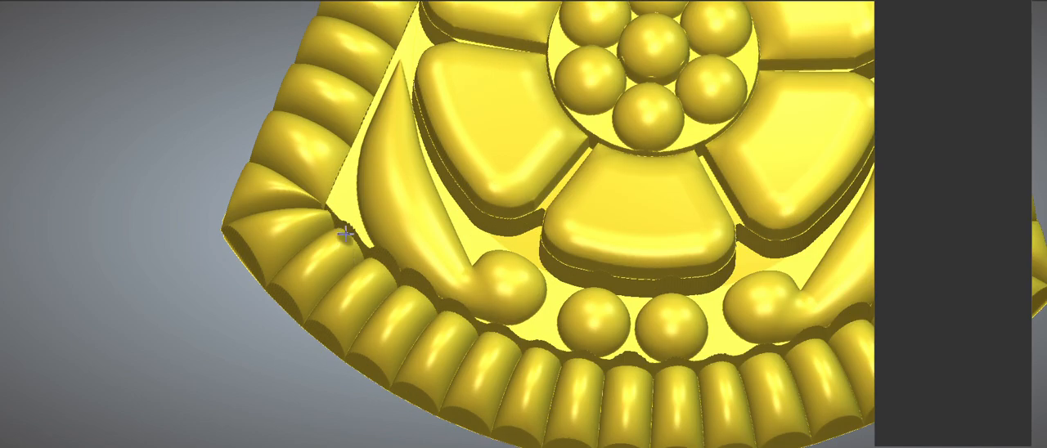
pyautogui.click(958, 94)
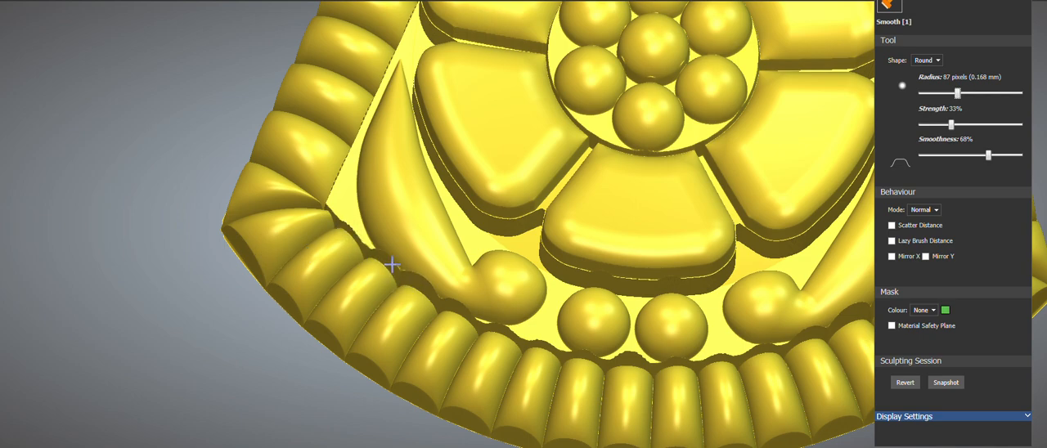
pyautogui.moveTo(416, 279)
pyautogui.mouseDown()
pyautogui.moveTo(486, 303)
pyautogui.moveTo(505, 331)
pyautogui.moveTo(677, 358)
pyautogui.moveTo(643, 355)
pyautogui.moveTo(756, 351)
pyautogui.mouseUp()
pyautogui.scroll(-3, 736, 309)
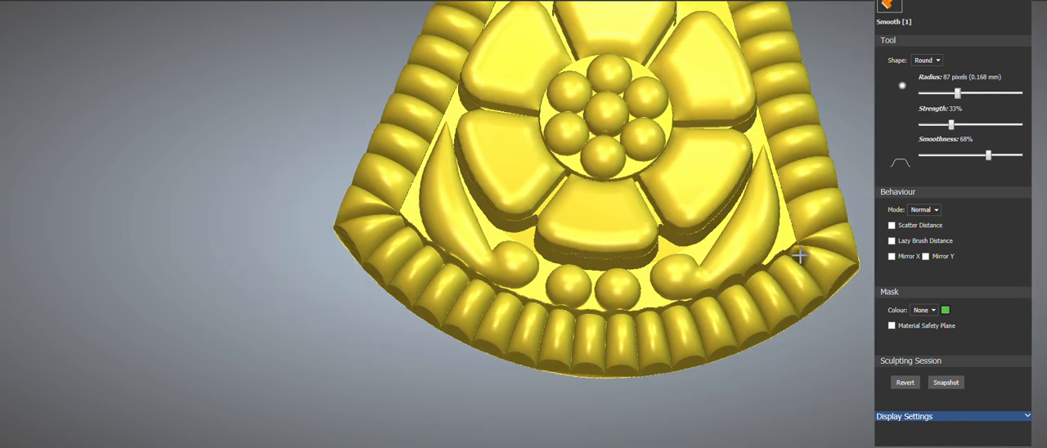
pyautogui.scroll(3, 799, 257)
pyautogui.moveTo(743, 275)
pyautogui.mouseDown()
pyautogui.moveTo(663, 306)
pyautogui.moveTo(504, 328)
pyautogui.moveTo(538, 328)
pyautogui.moveTo(315, 243)
pyautogui.moveTo(341, 232)
pyautogui.mouseUp()
# Step: Sculpt-smooth the border's inner edge around the narrow tip beside the scroll motif with the same brush
pyautogui.scroll(-3, 547, 283)
pyautogui.moveTo(447, 311)
pyautogui.mouseDown(button='middle')
pyautogui.moveTo(874, 190)
pyautogui.moveTo(502, 341)
pyautogui.moveTo(528, 372)
pyautogui.mouseUp(button='middle')
pyautogui.scroll(6, 350, 327)
pyautogui.moveTo(352, 276)
pyautogui.mouseDown()
pyautogui.moveTo(365, 243)
pyautogui.moveTo(362, 277)
pyautogui.mouseUp()
pyautogui.moveTo(410, 334)
pyautogui.mouseDown()
pyautogui.moveTo(381, 343)
pyautogui.moveTo(477, 361)
pyautogui.moveTo(459, 364)
pyautogui.mouseUp()
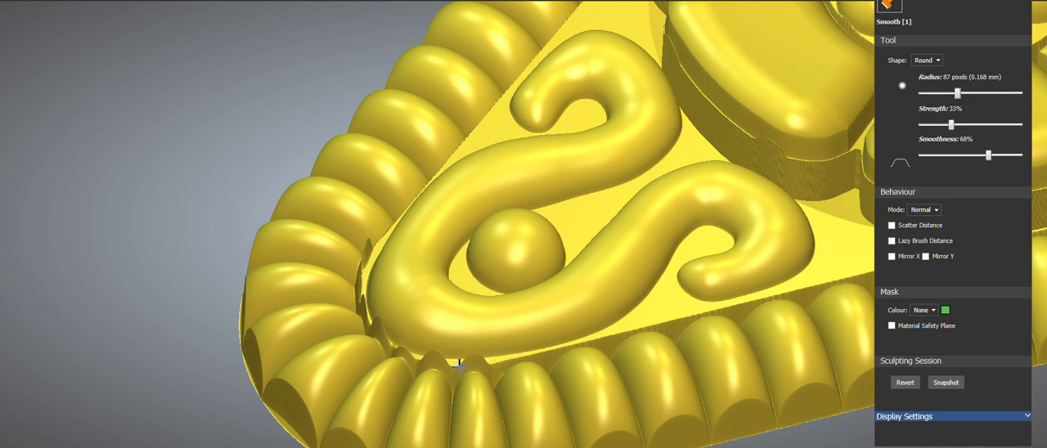
# Step: Smooth down the remaining spikes between the narrow tip's ribs and the scroll, using a 38-pixel radius and 52% strength
pyautogui.scroll(5, 454, 376)
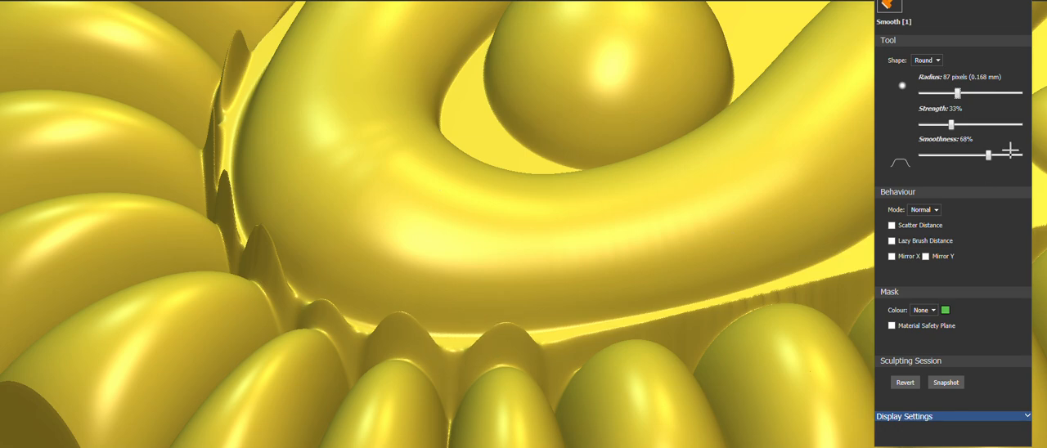
pyautogui.moveTo(957, 92); pyautogui.dragTo(939, 92)
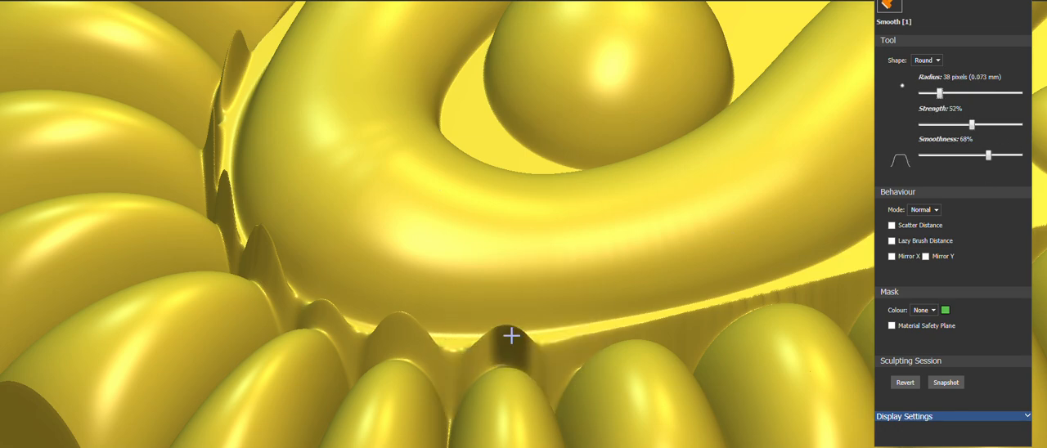
pyautogui.moveTo(487, 350)
pyautogui.mouseDown()
pyautogui.moveTo(496, 346)
pyautogui.moveTo(393, 343)
pyautogui.moveTo(405, 340)
pyautogui.moveTo(407, 350)
pyautogui.moveTo(416, 342)
pyautogui.moveTo(306, 311)
pyautogui.moveTo(329, 317)
pyautogui.moveTo(257, 252)
pyautogui.moveTo(262, 269)
pyautogui.moveTo(218, 205)
pyautogui.moveTo(213, 129)
pyautogui.moveTo(241, 42)
pyautogui.moveTo(232, 73)
pyautogui.moveTo(250, 70)
pyautogui.moveTo(210, 197)
pyautogui.moveTo(211, 144)
pyautogui.moveTo(241, 262)
pyautogui.moveTo(404, 331)
pyautogui.moveTo(303, 296)
pyautogui.moveTo(502, 336)
pyautogui.moveTo(453, 349)
pyautogui.moveTo(401, 343)
pyautogui.moveTo(496, 342)
pyautogui.mouseUp()
pyautogui.moveTo(214, 209)
pyautogui.mouseDown()
pyautogui.moveTo(226, 82)
pyautogui.moveTo(221, 141)
pyautogui.mouseUp()
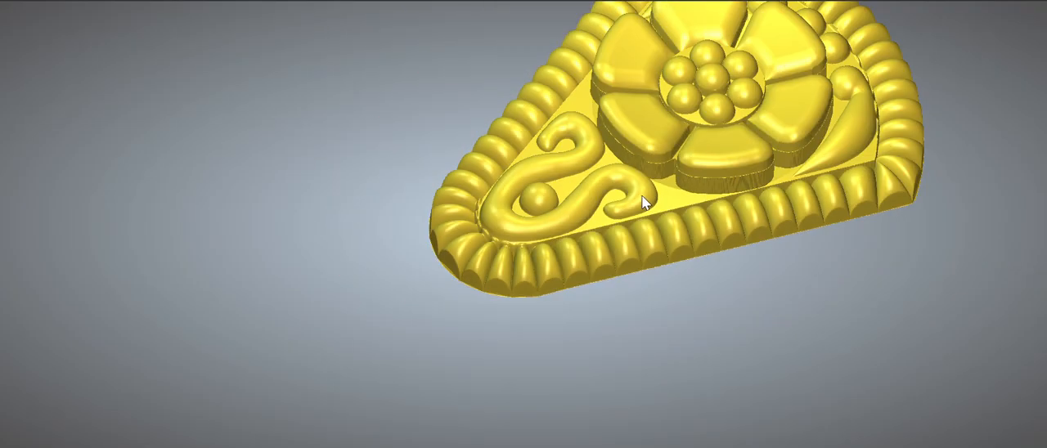
pyautogui.moveTo(643, 204); pyautogui.dragTo(649, 300)
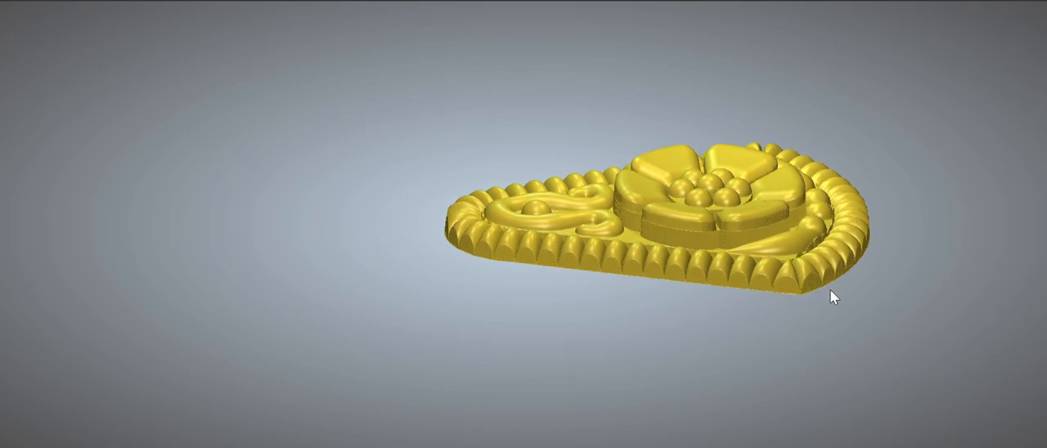
# Step: Apply a 20-degree draft that adds material to the relief's steep walls, and save the model
pyautogui.scroll(2, 842, 266)
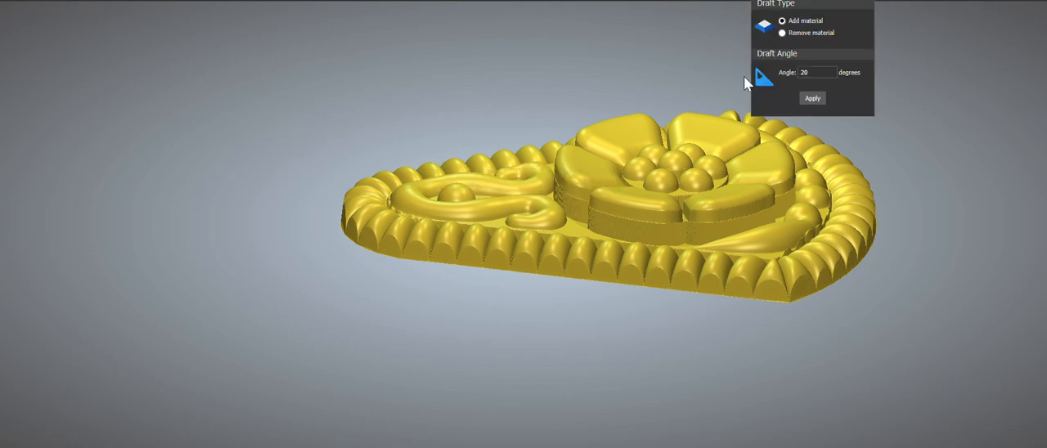
pyautogui.moveTo(831, 2); pyautogui.dragTo(968, 0)
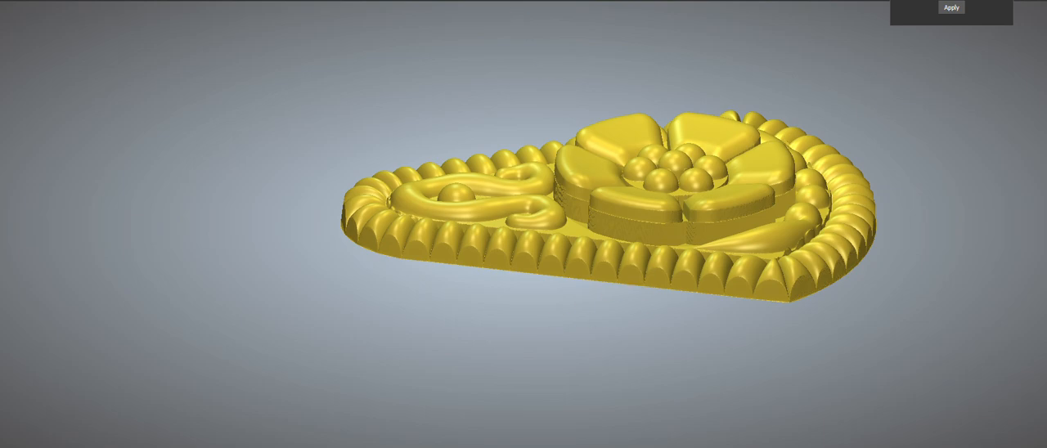
pyautogui.scroll(-3, 585, 123)
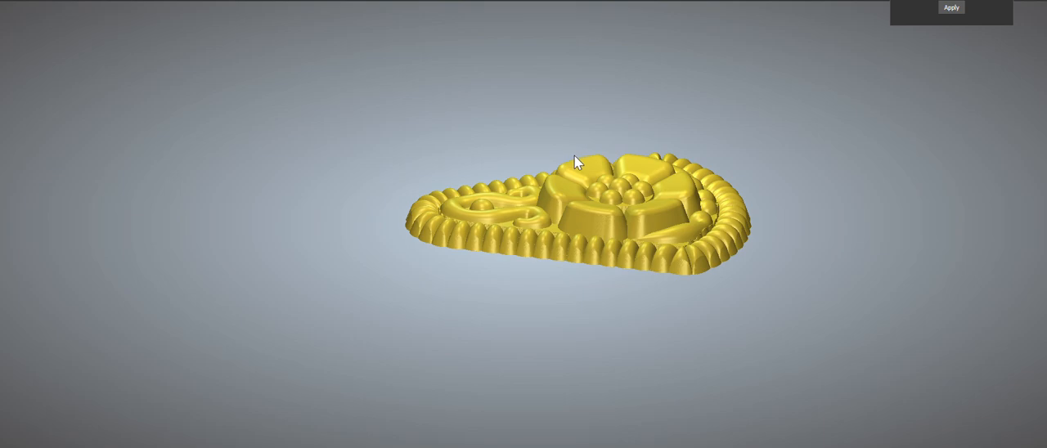
pyautogui.moveTo(577, 318); pyautogui.dragTo(406, 213)
pyautogui.scroll(4, 720, 273)
pyautogui.hotkey('ctrl', 's')
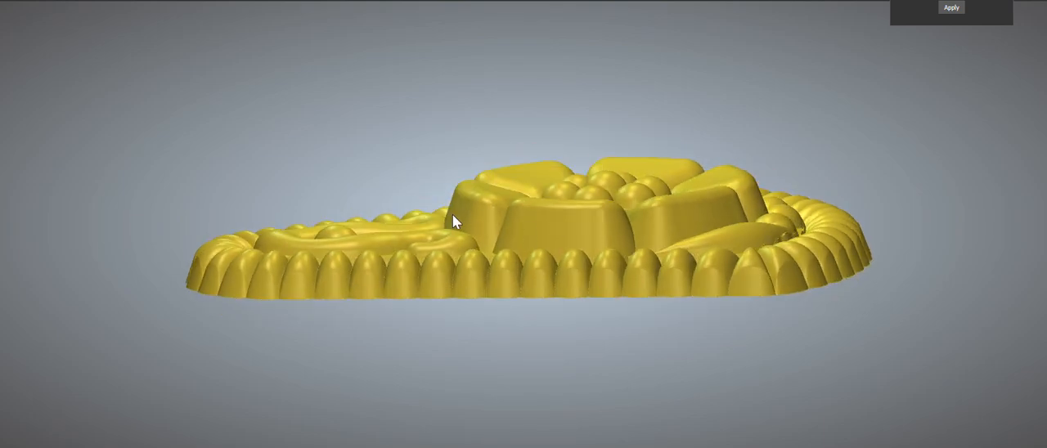
# Step: Examine the drafted relief from the side, from above and at an angle, and check the vector layout
pyautogui.moveTo(452, 216); pyautogui.dragTo(630, 213)
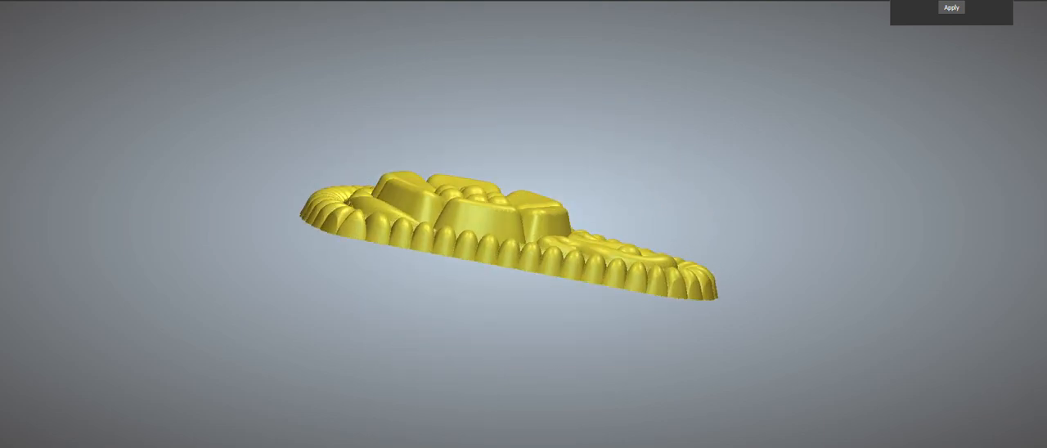
pyautogui.click(73, 1)
pyautogui.click(106, 1)
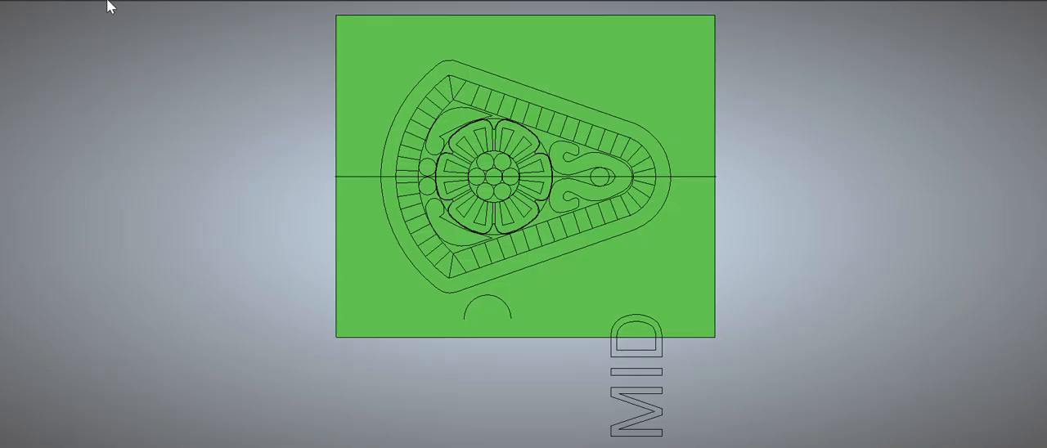
pyautogui.press('F3')
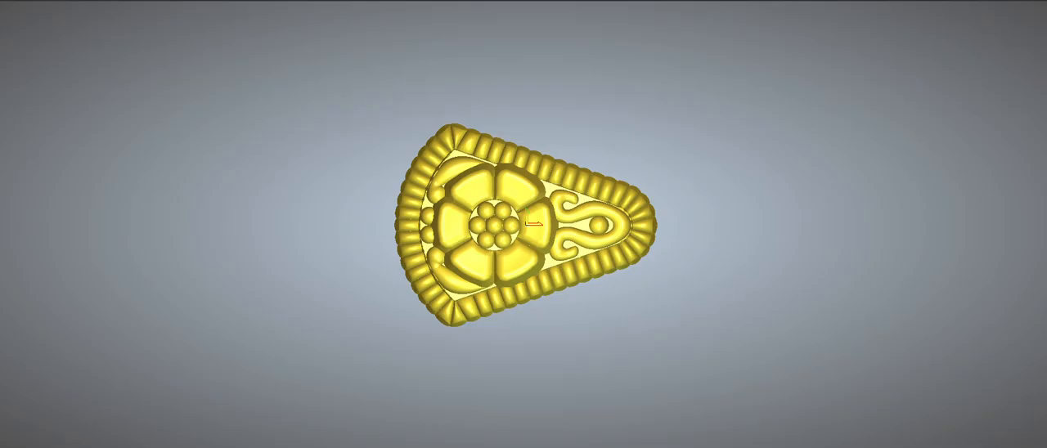
pyautogui.scroll(2, 507, 165)
pyautogui.moveTo(530, 262); pyautogui.dragTo(546, 62)
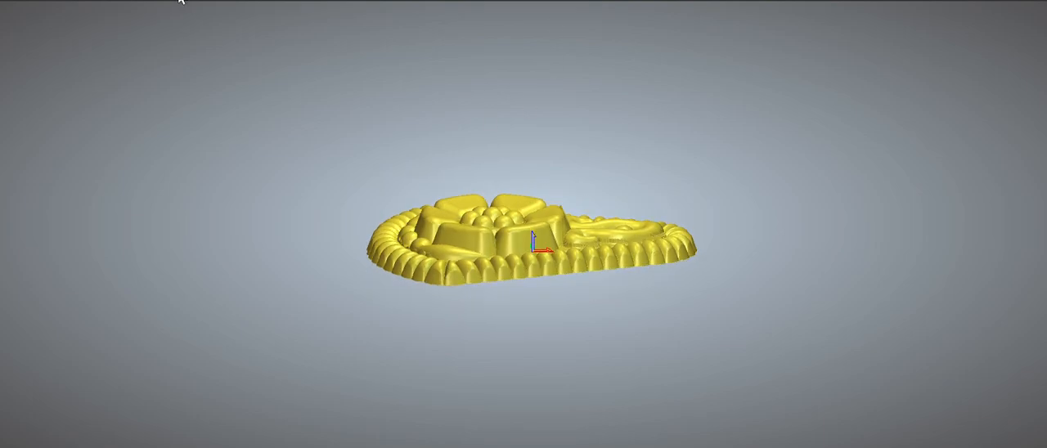
pyautogui.moveTo(549, 244); pyautogui.dragTo(394, 212)
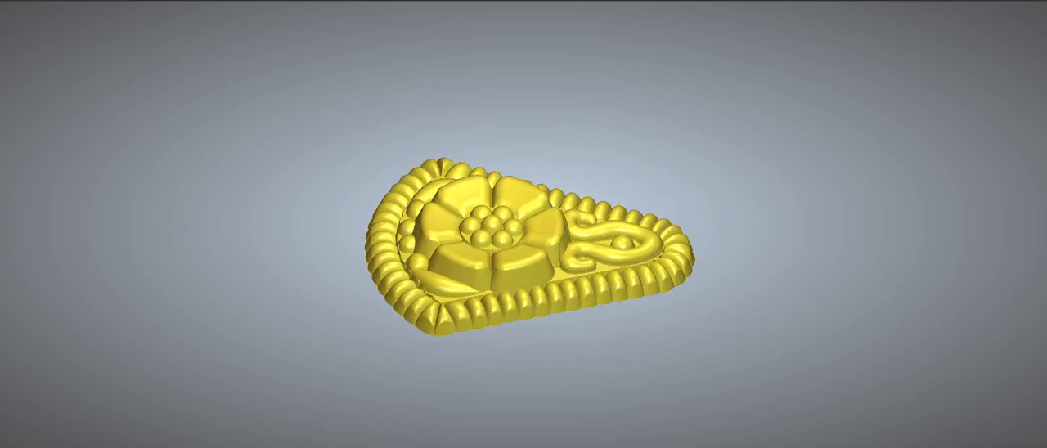